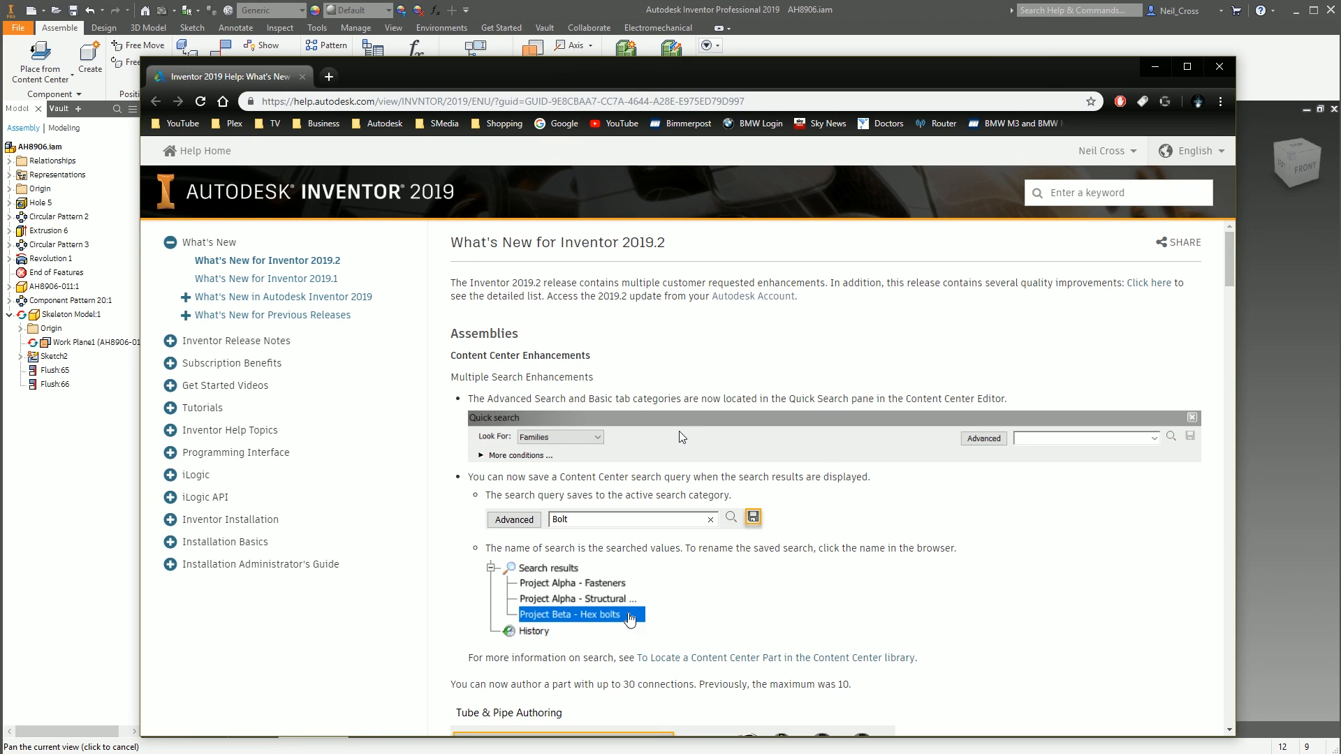
Skim the Assemblies section of the What's New for Inventor 2019.2 page, focusing on the Frame Generator improvements.
{"action": "scroll", "coordinate": [699, 477], "scroll_direction": "down", "scroll_amount": 1}
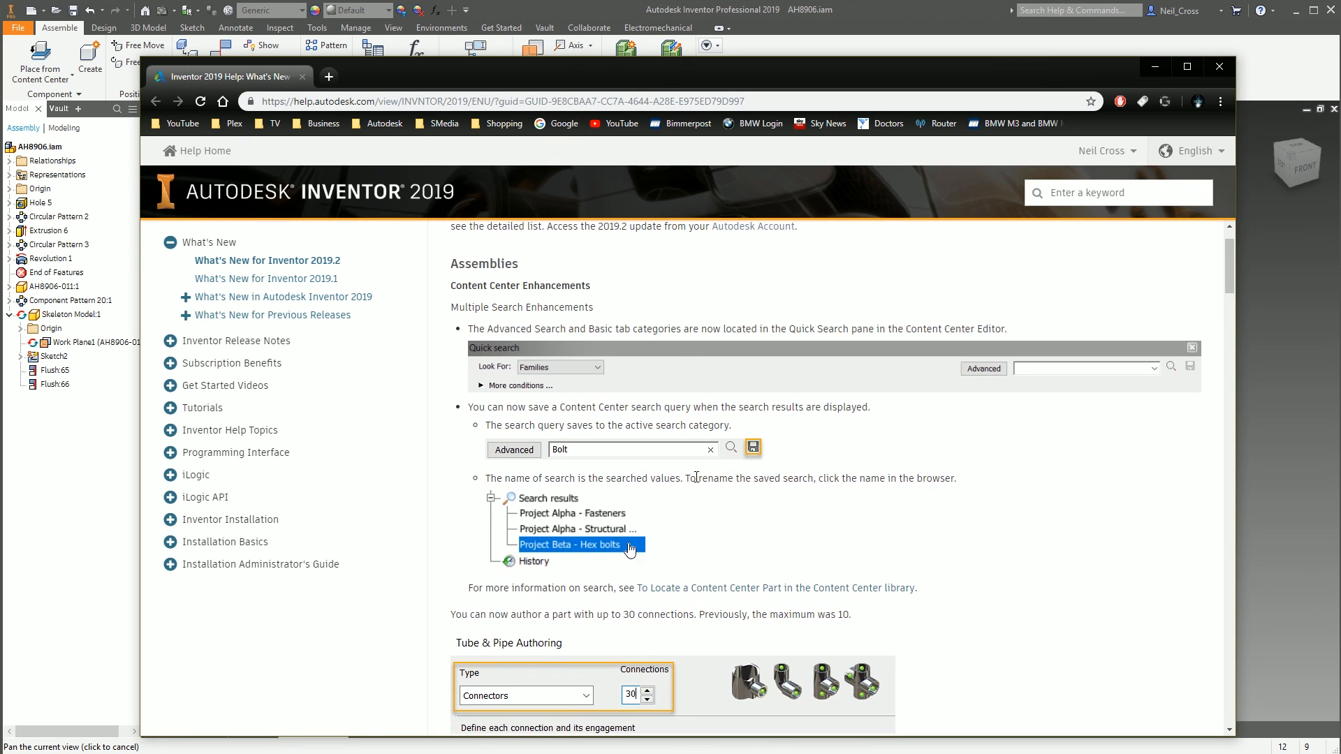
{"action": "scroll", "coordinate": [698, 477], "scroll_direction": "down", "scroll_amount": 6}
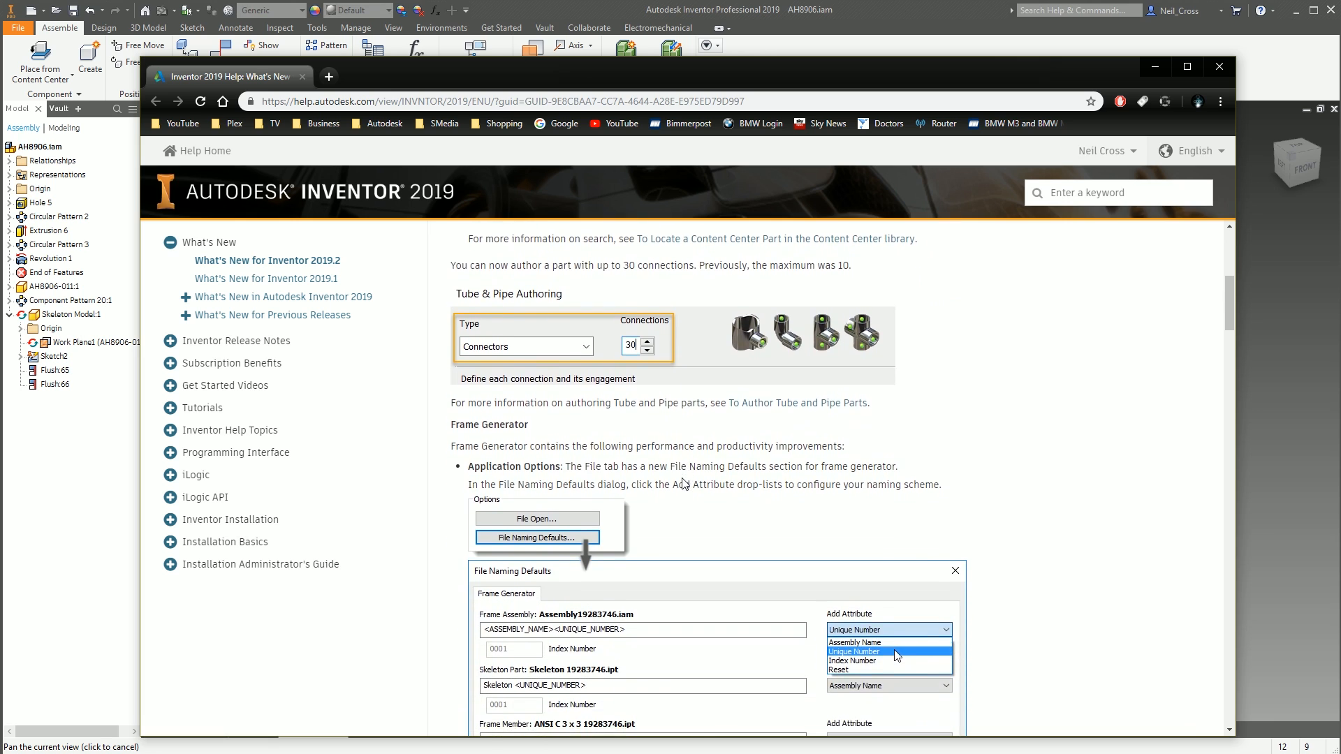
{"action": "scroll", "coordinate": [681, 493], "scroll_direction": "down", "scroll_amount": 8}
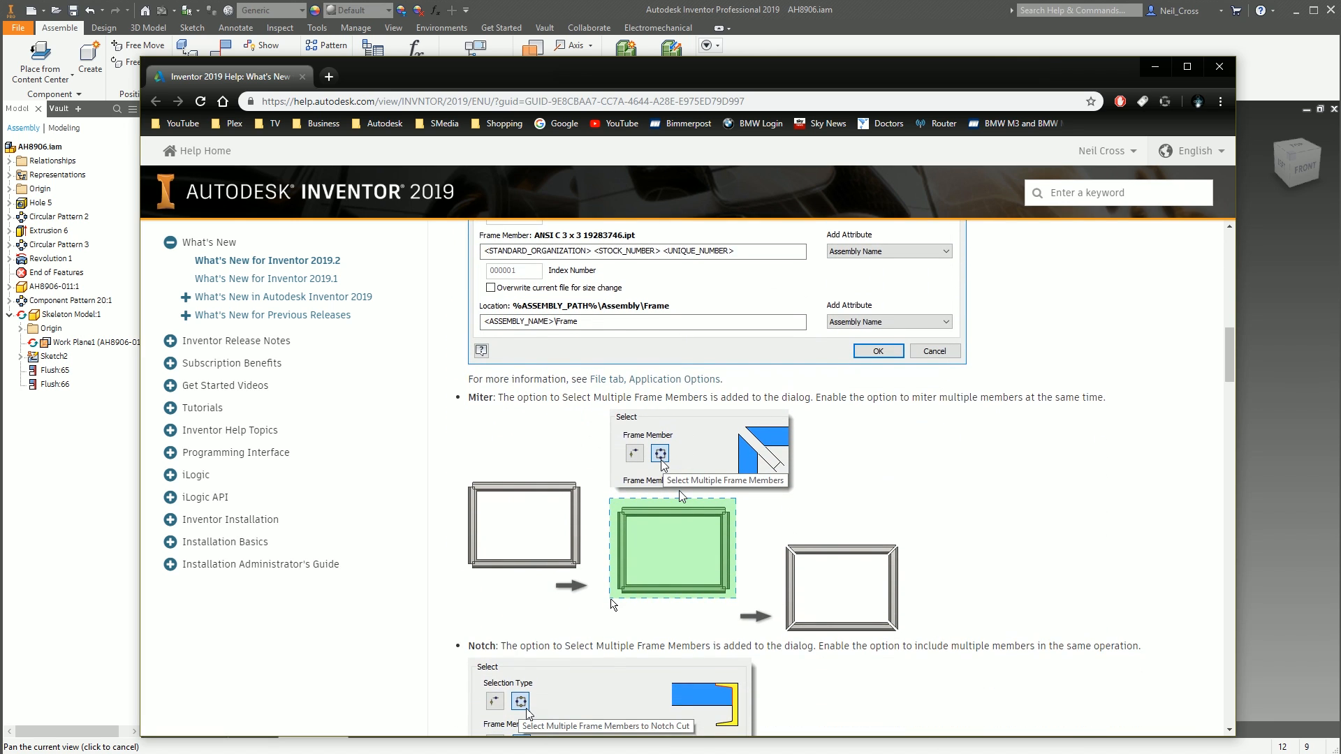
{"action": "scroll", "coordinate": [682, 500], "scroll_direction": "down", "scroll_amount": 10}
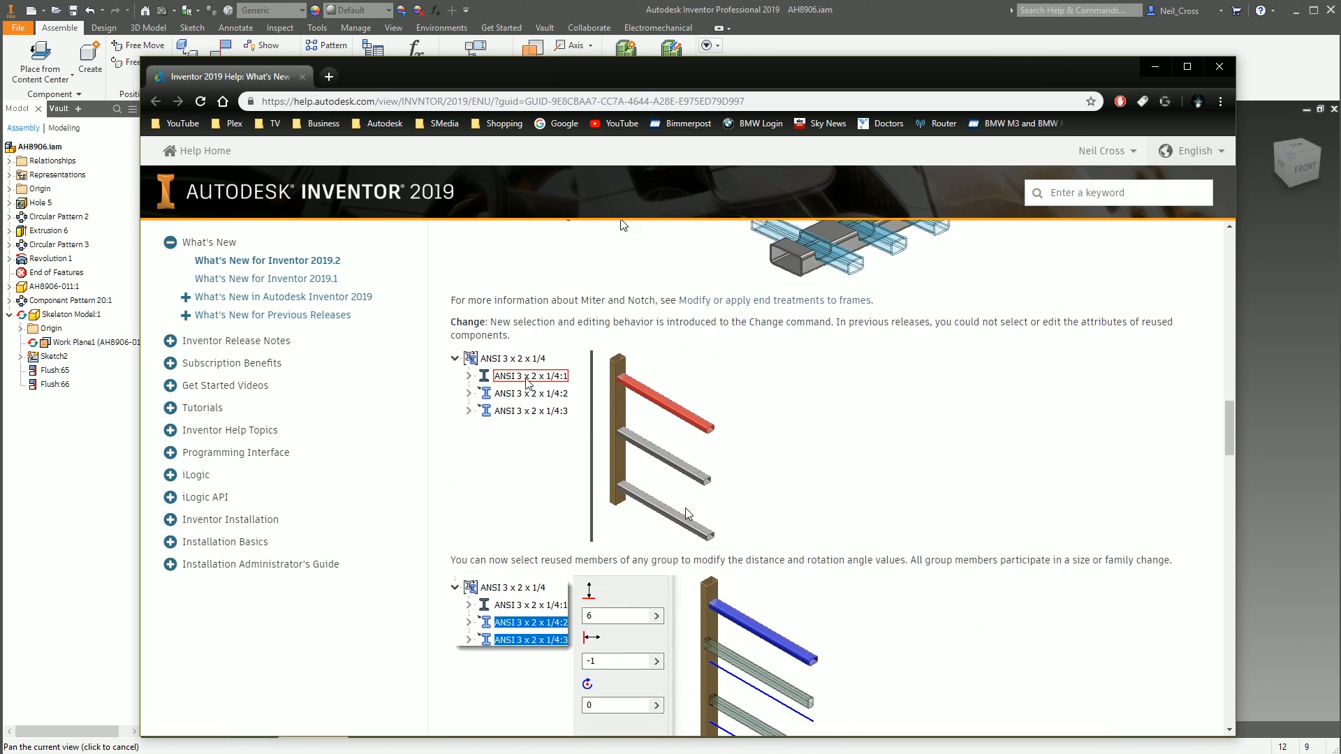
{"action": "scroll", "coordinate": [693, 520], "scroll_direction": "down", "scroll_amount": 4}
{"action": "scroll", "coordinate": [698, 521], "scroll_direction": "up", "scroll_amount": 14}
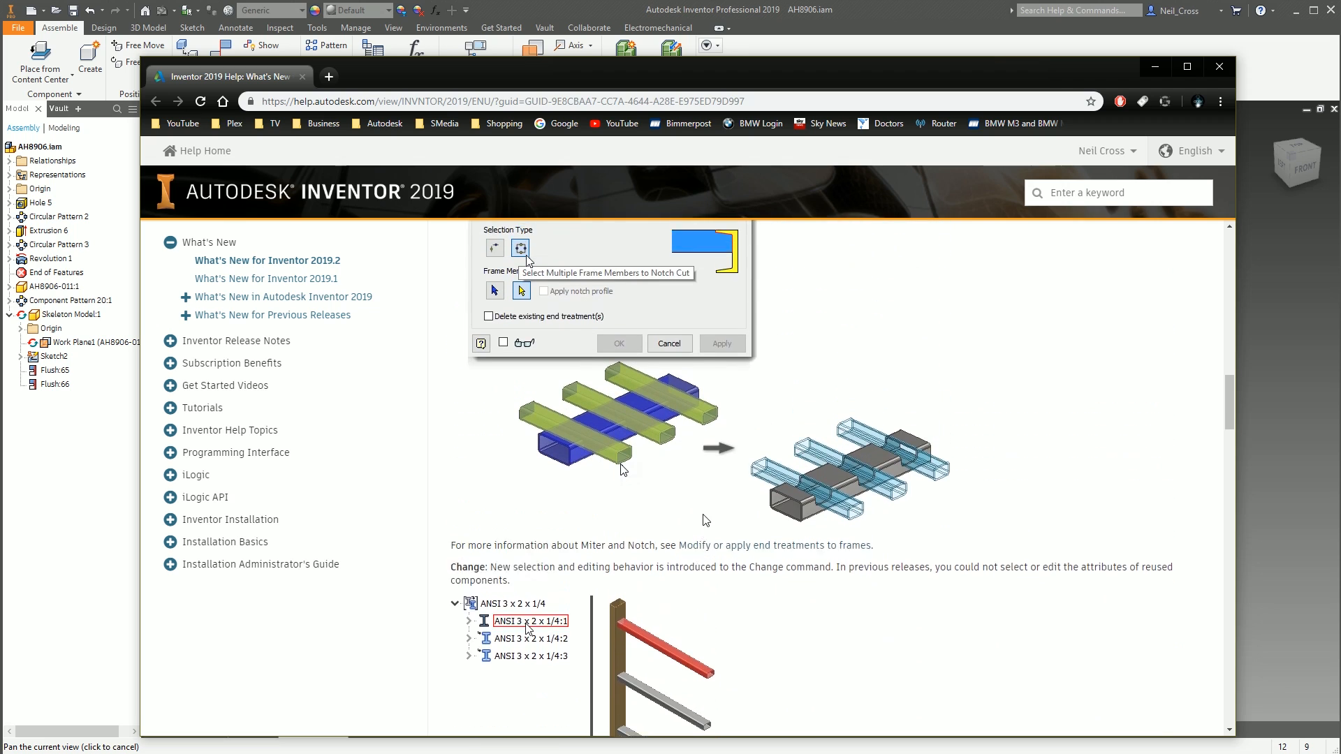
{"action": "scroll", "coordinate": [705, 523], "scroll_direction": "up", "scroll_amount": 8}
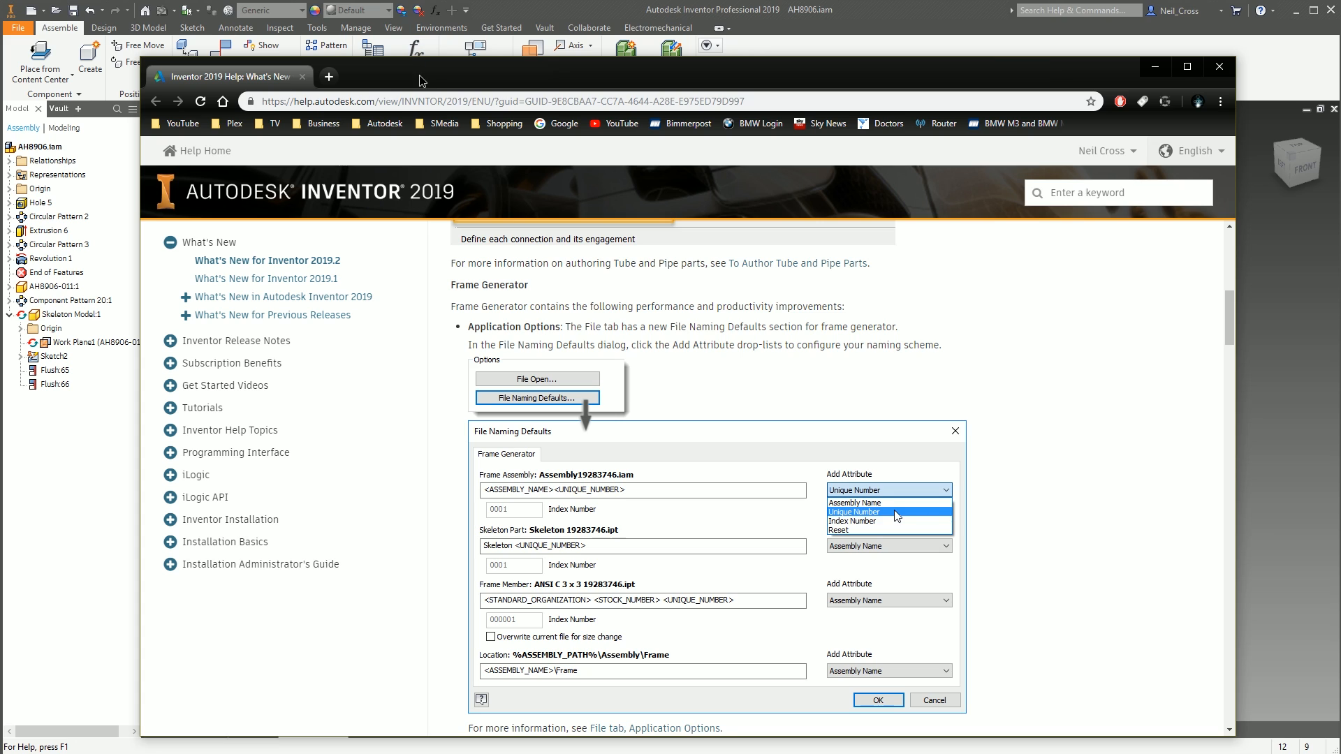
Switch to Inventor and open the File Naming Defaults from the application's file options.
{"action": "left_click_drag", "start_coordinate": [426, 74], "coordinate": [1340, 78]}
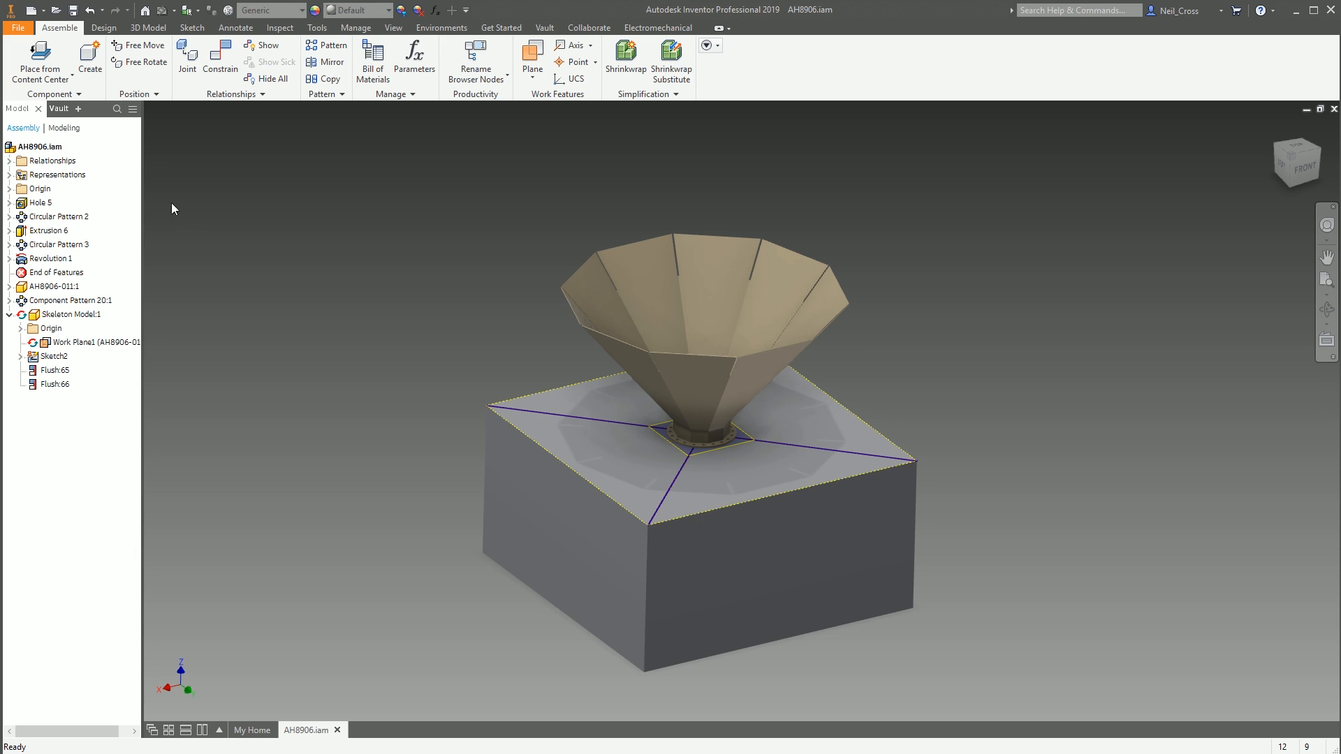
{"action": "left_click", "coordinate": [21, 30]}
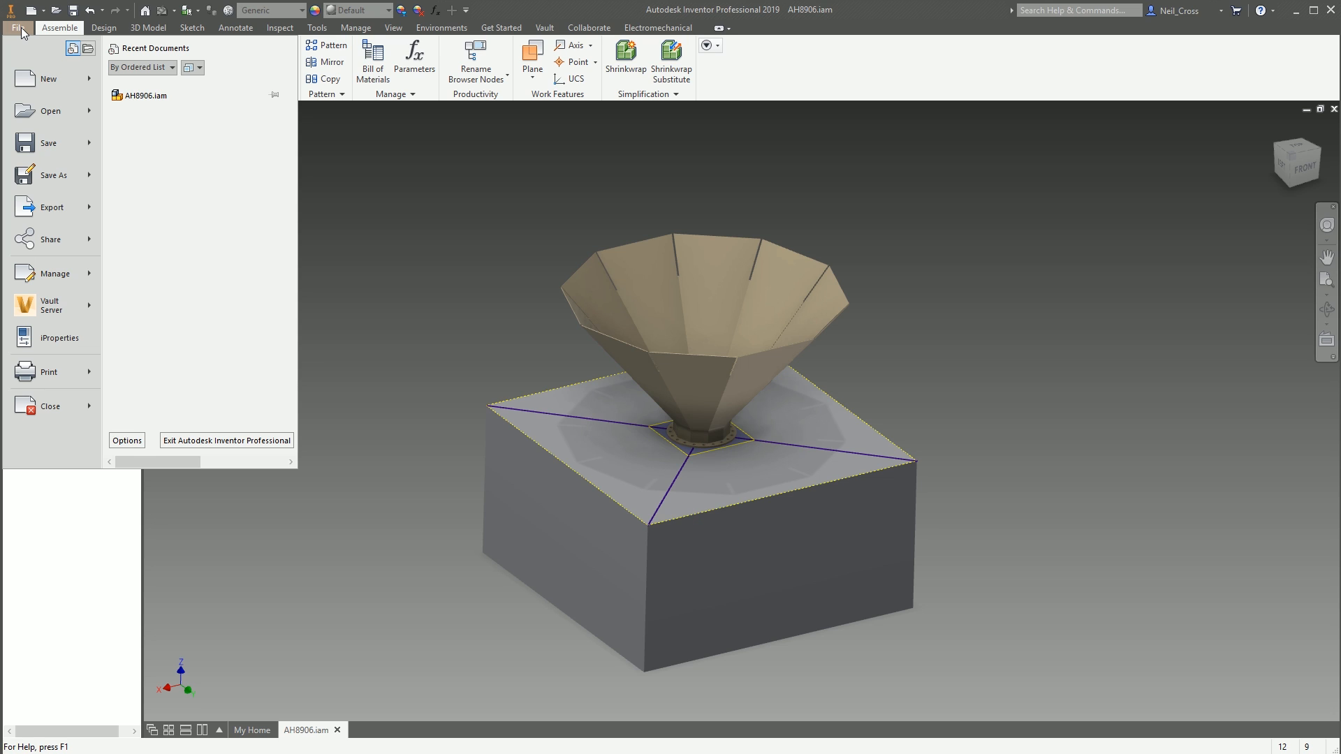
{"action": "left_click", "coordinate": [128, 440]}
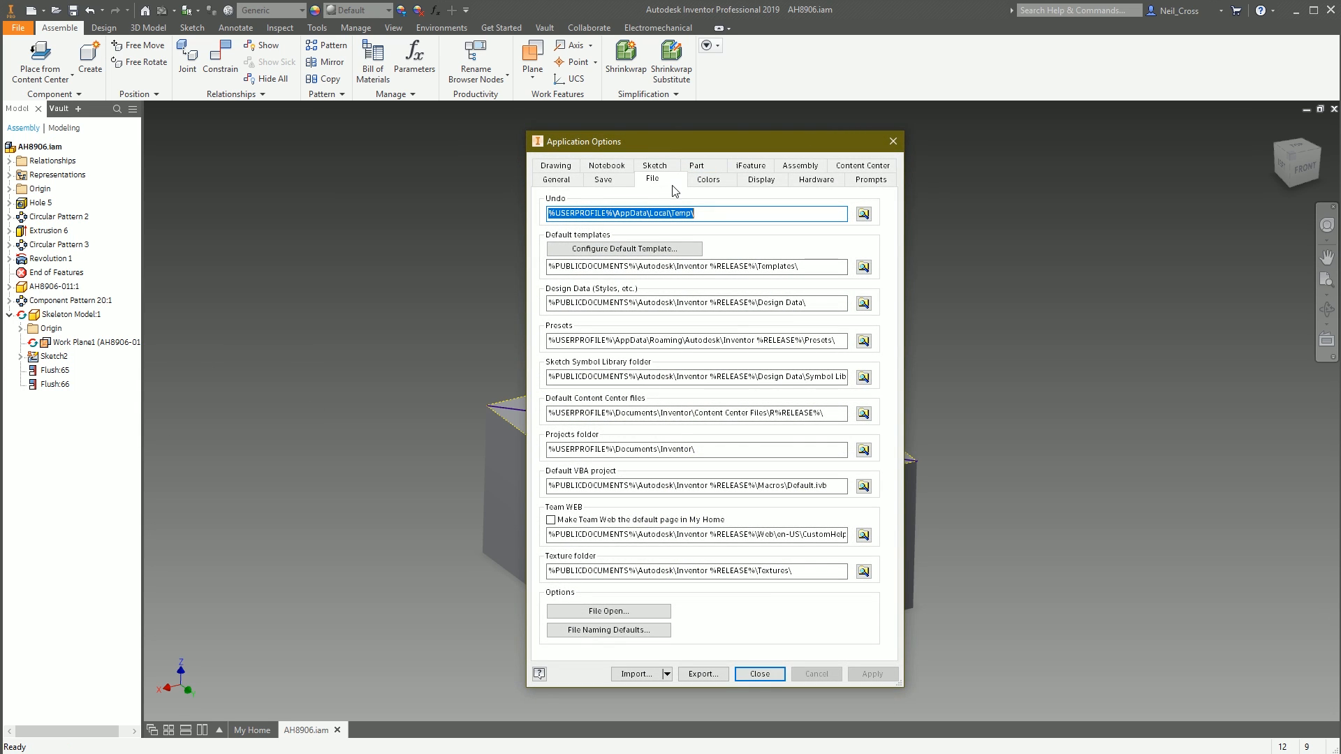
{"action": "left_click_drag", "start_coordinate": [657, 145], "coordinate": [483, 63]}
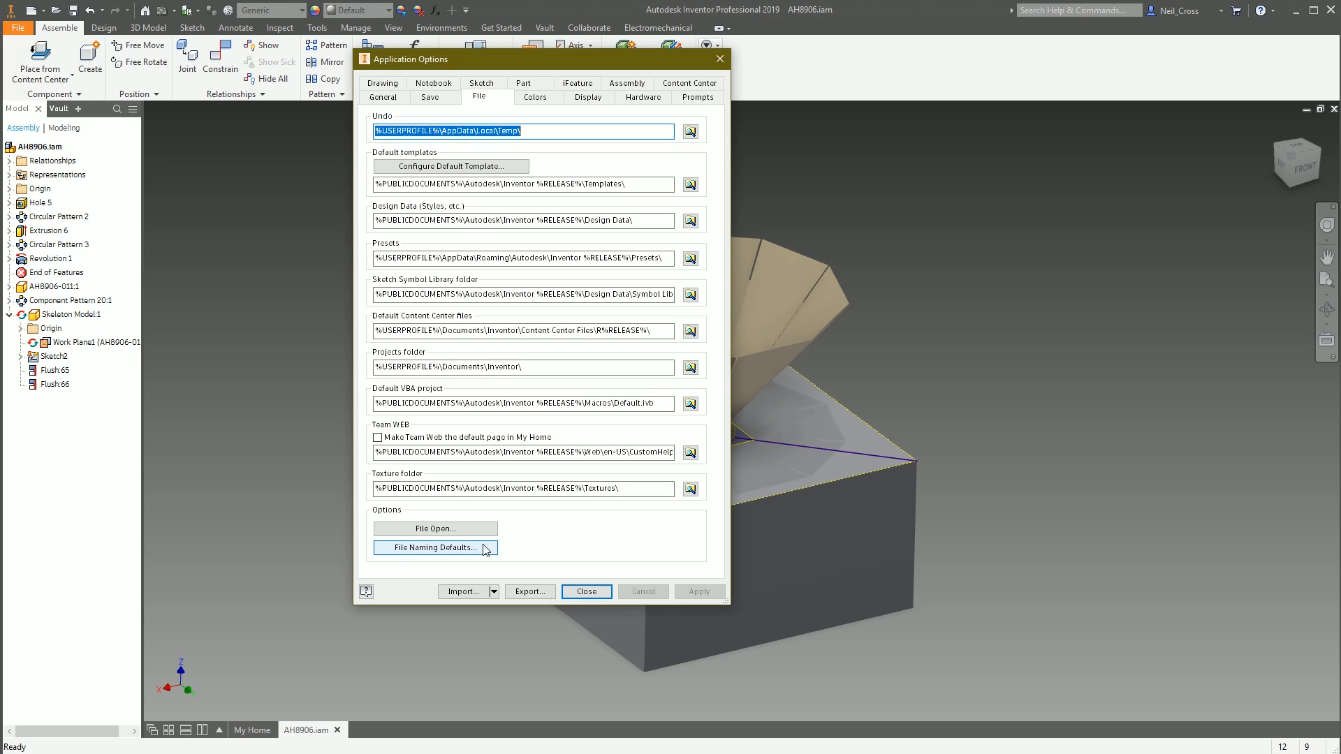
{"action": "left_click", "coordinate": [422, 551]}
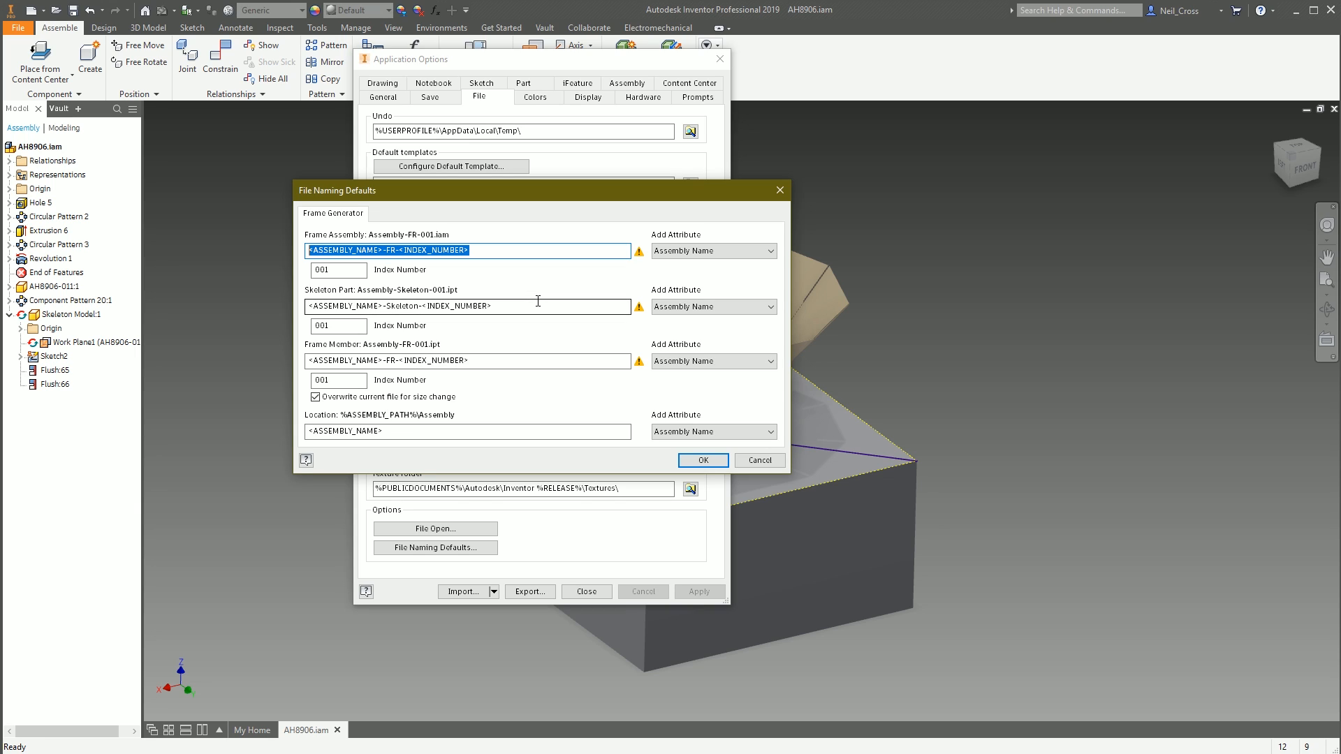
Review the naming patterns for the frame assembly, skeleton part and frame member.
{"action": "left_click", "coordinate": [471, 249]}
{"action": "left_click_drag", "start_coordinate": [493, 306], "coordinate": [236, 309]}
{"action": "left_click_drag", "start_coordinate": [469, 360], "coordinate": [268, 361]}
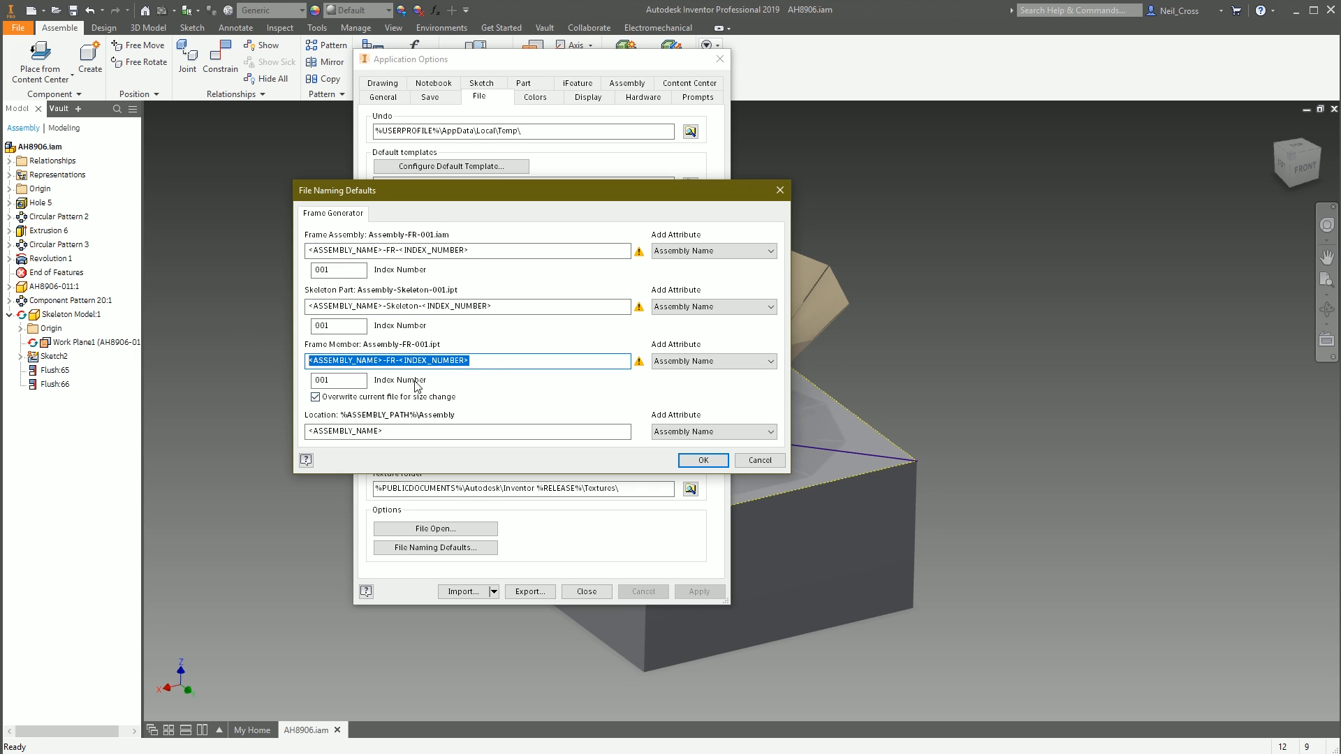
Clear the frame member naming pattern and undo the deletion.
{"action": "left_click_drag", "start_coordinate": [469, 361], "coordinate": [178, 361]}
{"action": "left_click_drag", "start_coordinate": [473, 361], "coordinate": [294, 369]}
{"action": "key", "text": "Delete"}
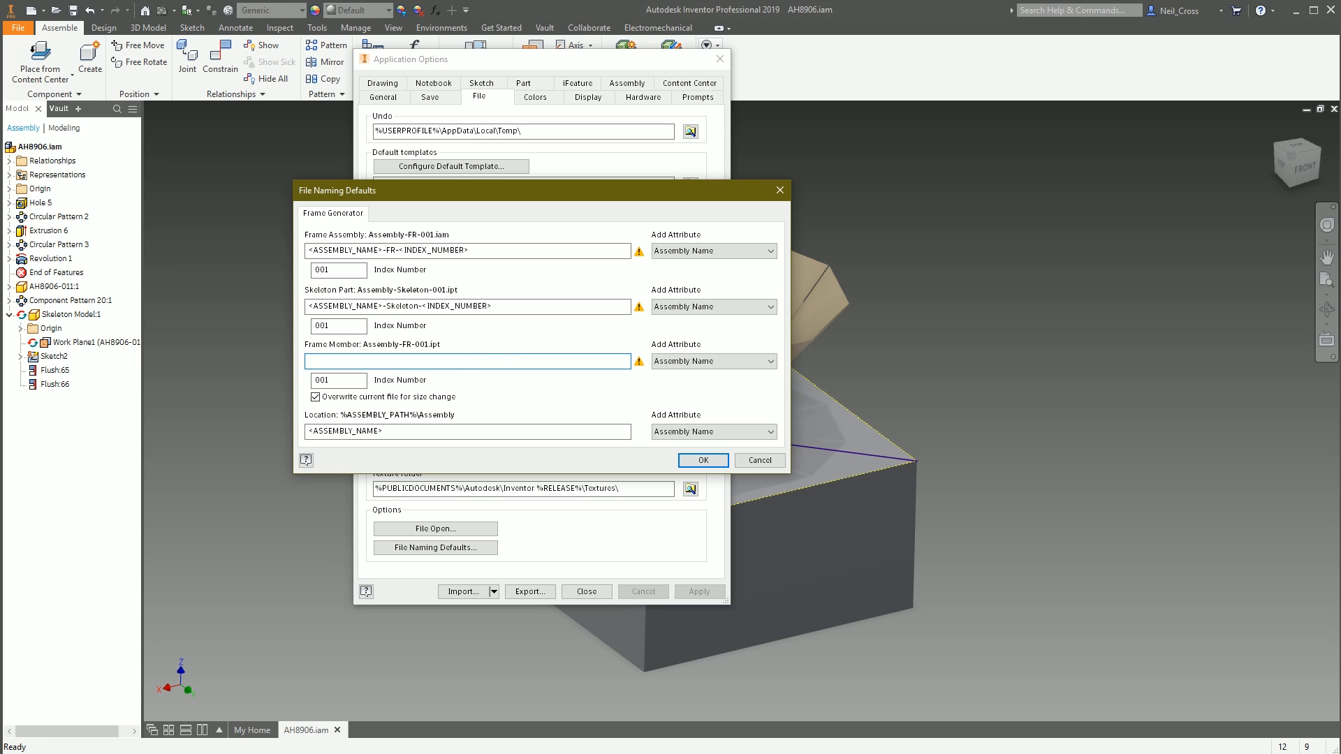
{"action": "key", "text": "ctrl+z"}
{"action": "left_click_drag", "start_coordinate": [492, 361], "coordinate": [250, 375]}
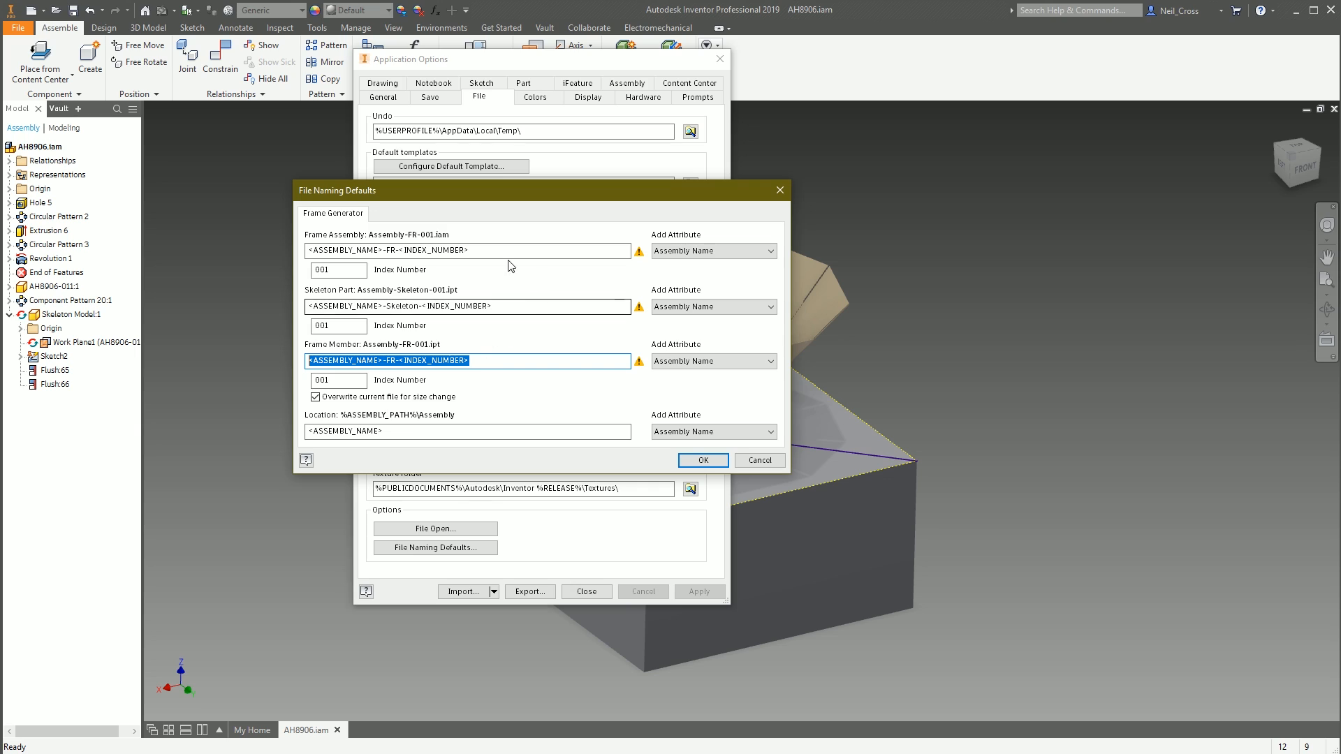
Examine the frame assembly's naming pattern, its index number and the attributes available for it.
{"action": "left_click_drag", "start_coordinate": [504, 250], "coordinate": [176, 271]}
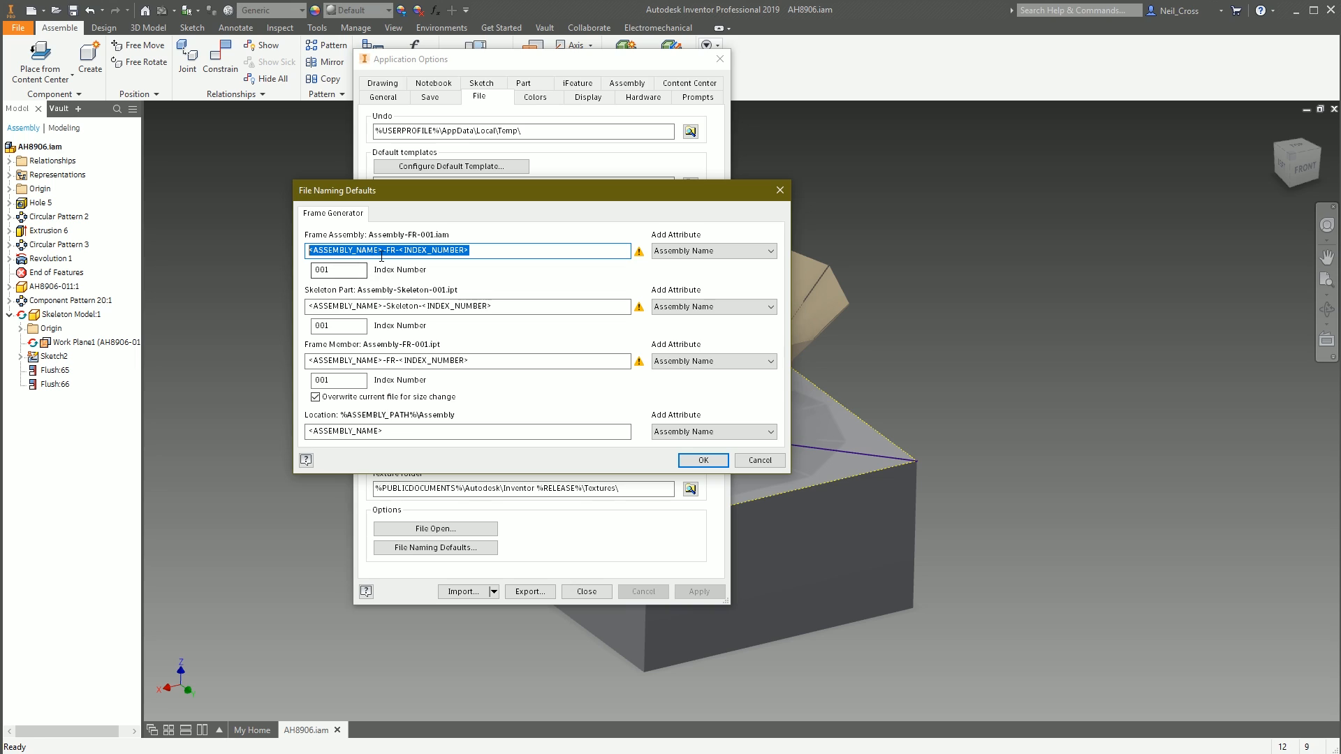
{"action": "left_click_drag", "start_coordinate": [384, 250], "coordinate": [308, 250]}
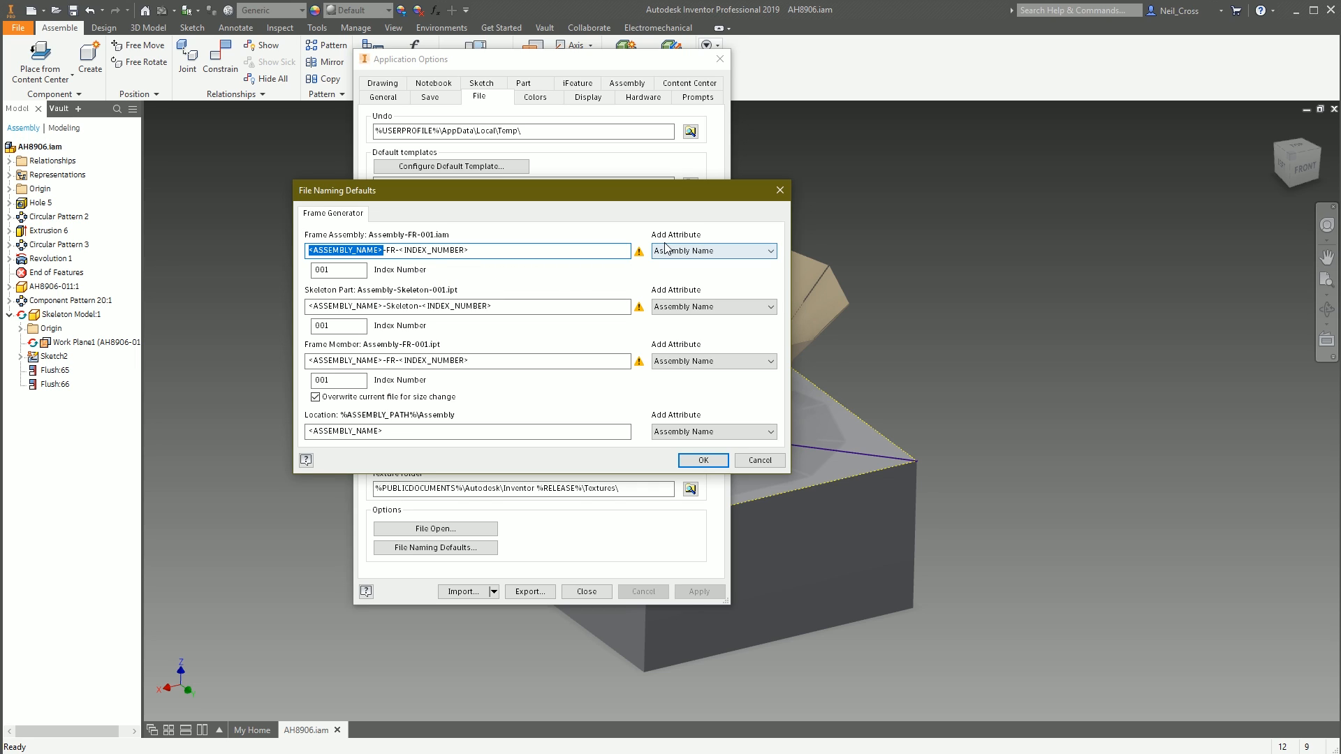
{"action": "left_click", "coordinate": [313, 250]}
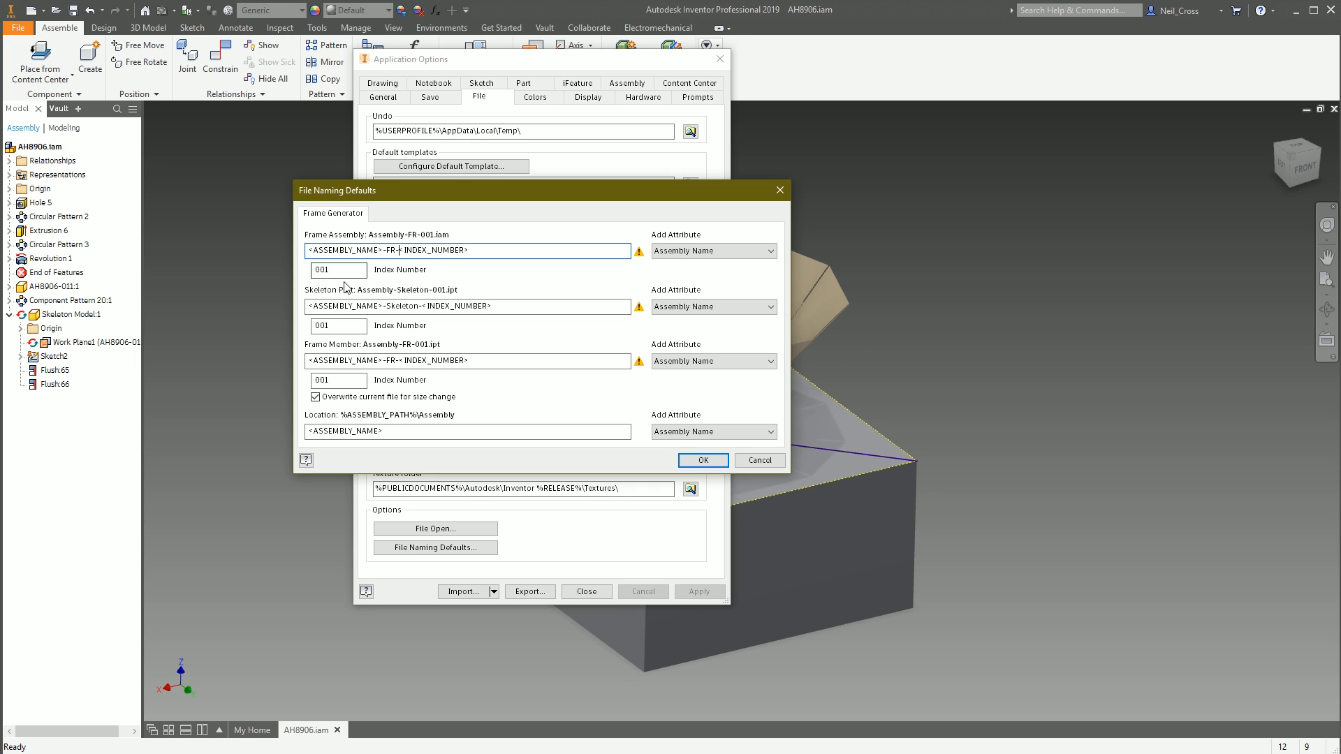
{"action": "double_click", "coordinate": [320, 270]}
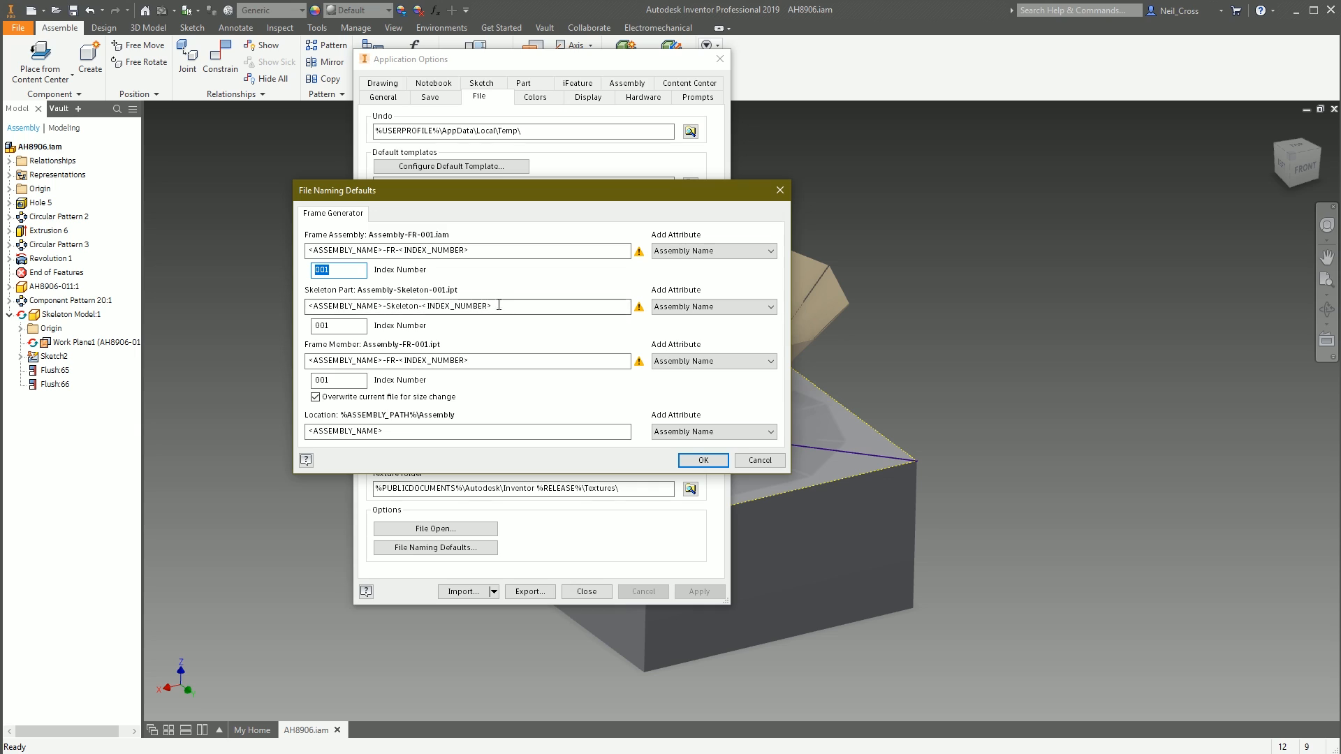
{"action": "left_click_drag", "start_coordinate": [469, 251], "coordinate": [386, 251]}
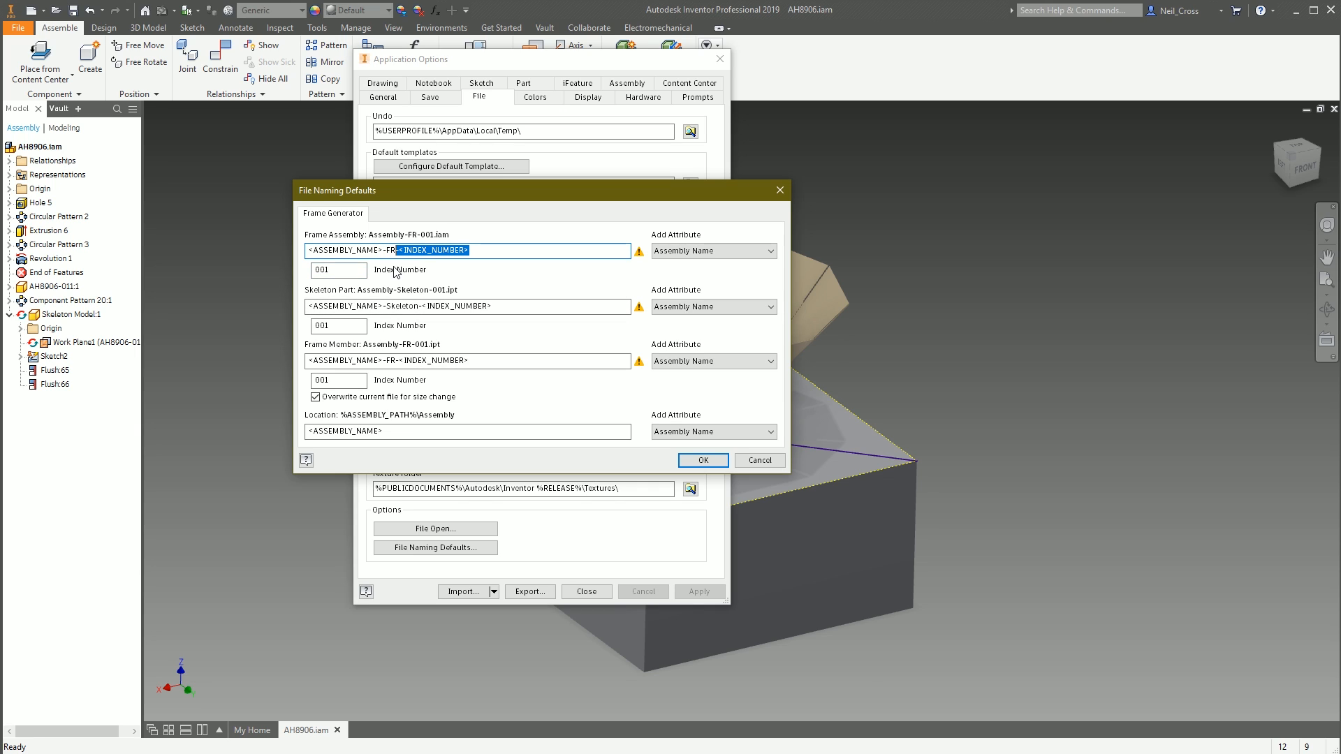
{"action": "left_click", "coordinate": [521, 251]}
{"action": "left_click", "coordinate": [735, 257]}
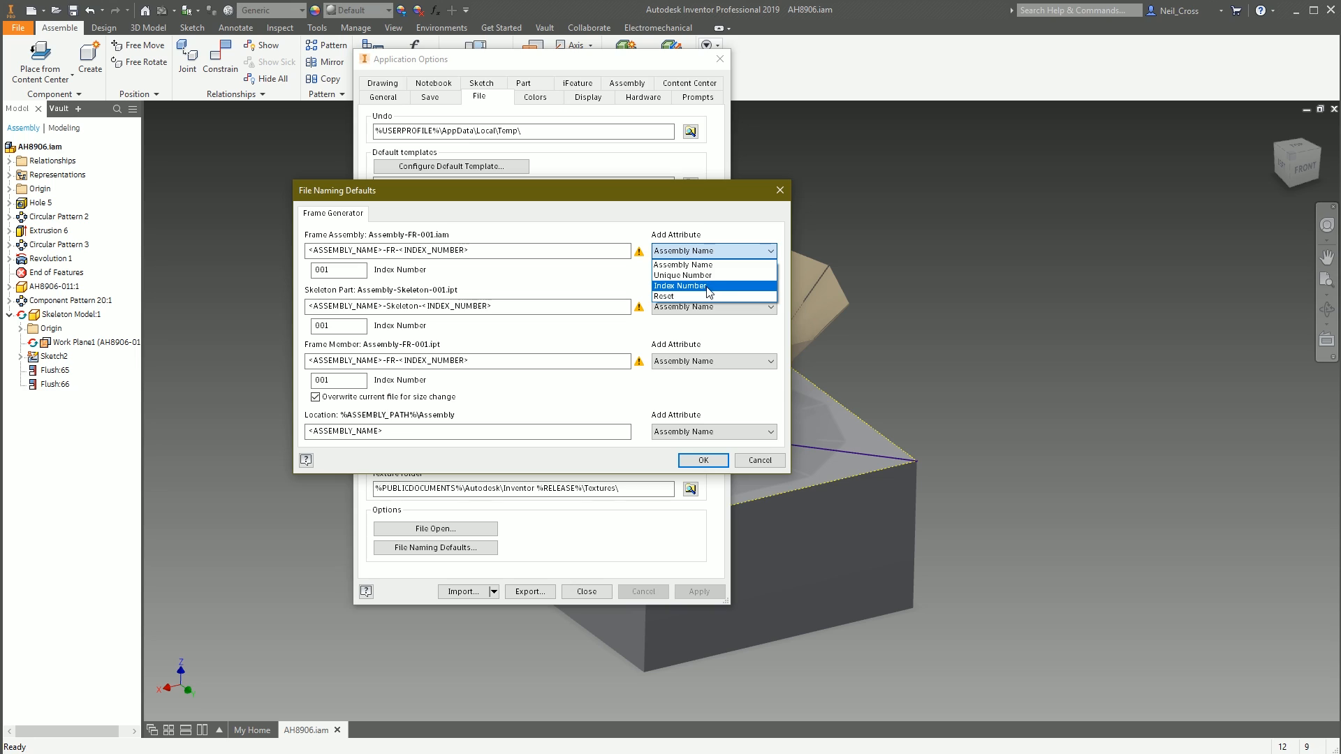
{"action": "left_click", "coordinate": [537, 256]}
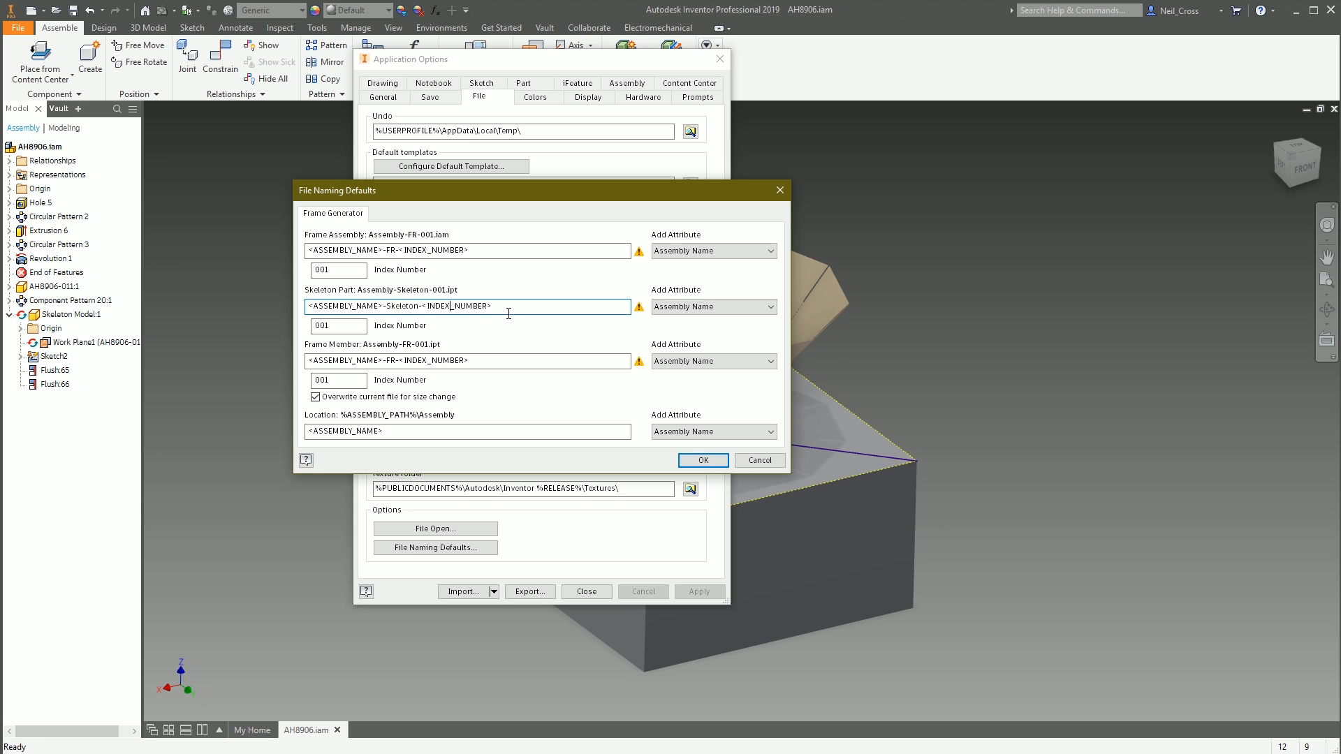
Examine the skeleton part's naming pattern and its attribute choices.
{"action": "left_click_drag", "start_coordinate": [493, 306], "coordinate": [181, 326]}
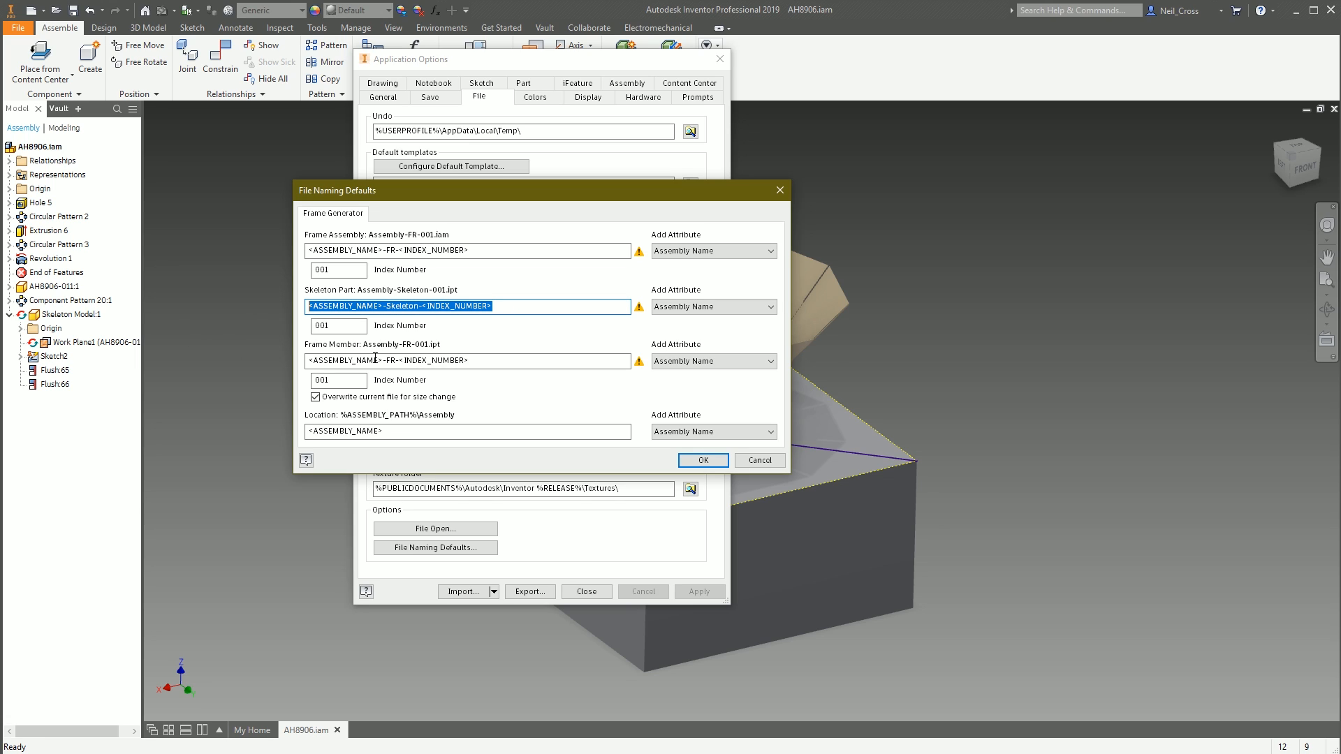
{"action": "left_click", "coordinate": [689, 310]}
{"action": "left_click", "coordinate": [689, 310]}
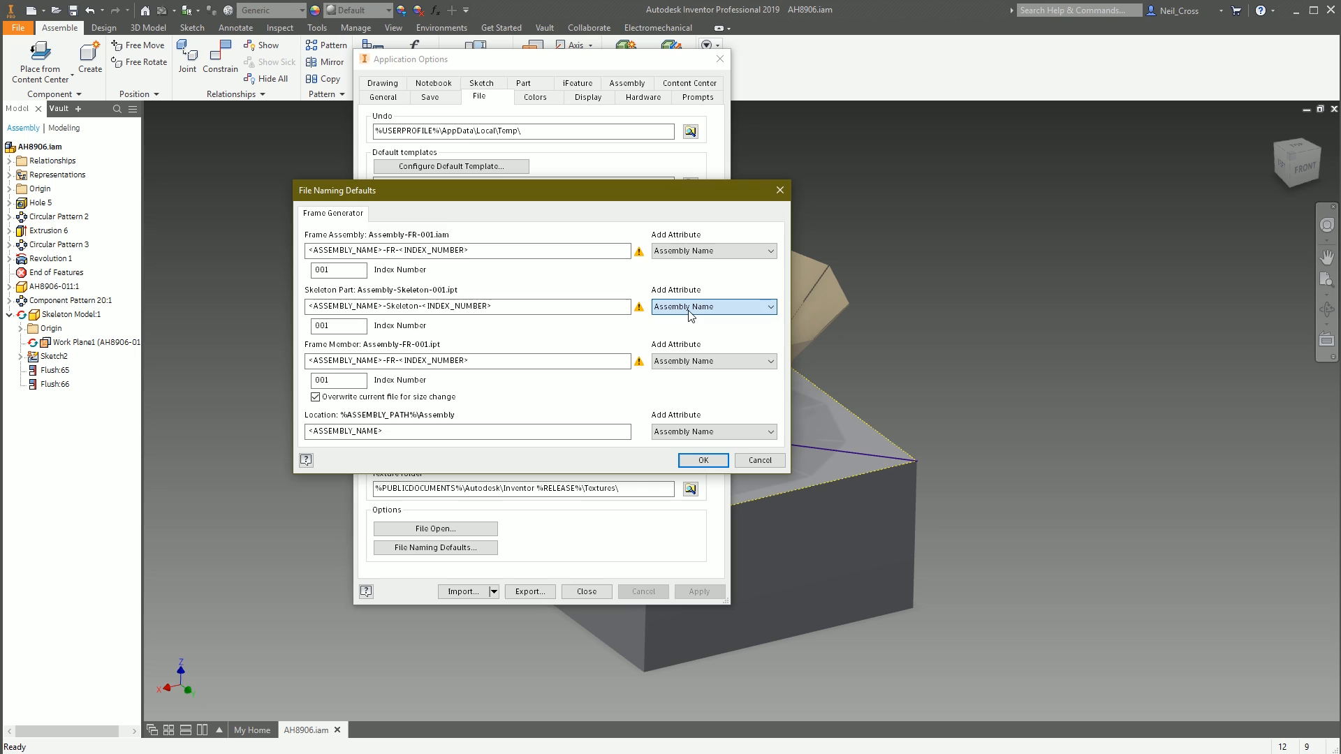
Examine the frame member's naming pattern, the attributes it can use and its index number.
{"action": "left_click", "coordinate": [486, 362]}
{"action": "left_click_drag", "start_coordinate": [311, 361], "coordinate": [461, 363]}
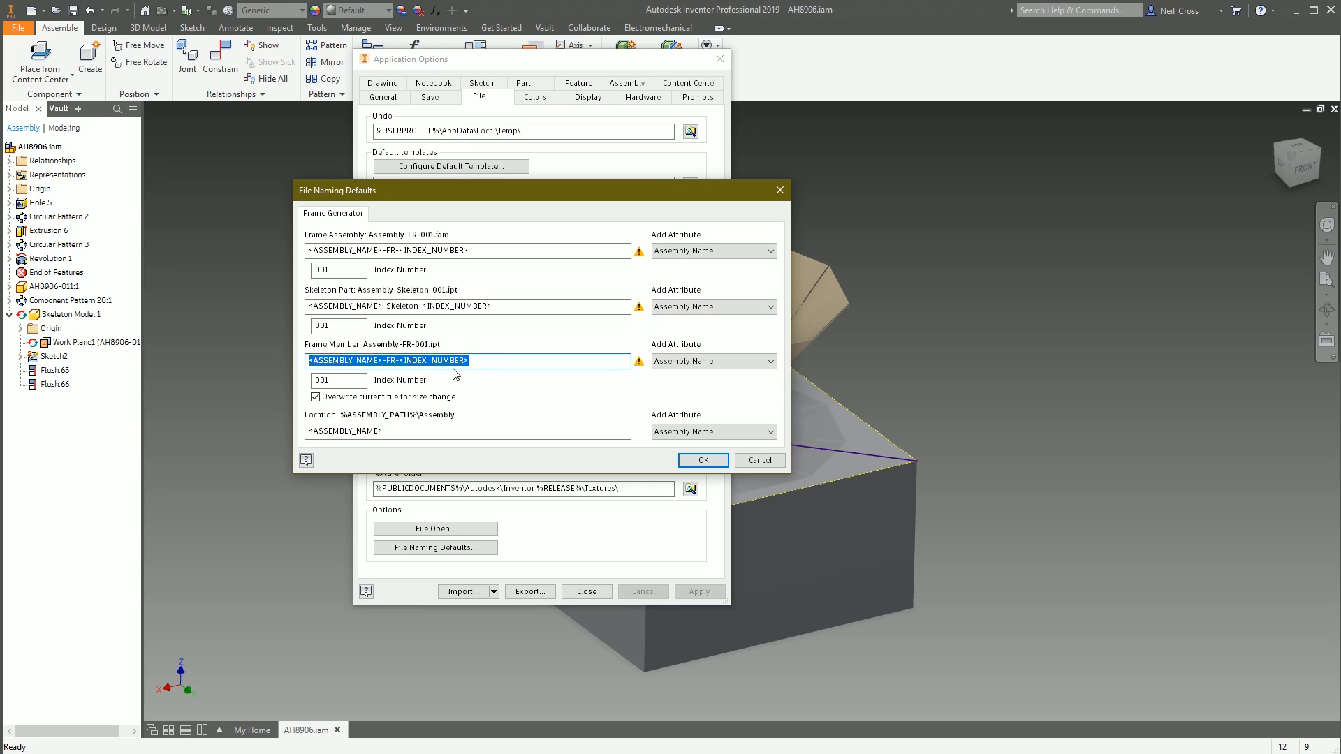
{"action": "left_click", "coordinate": [691, 362]}
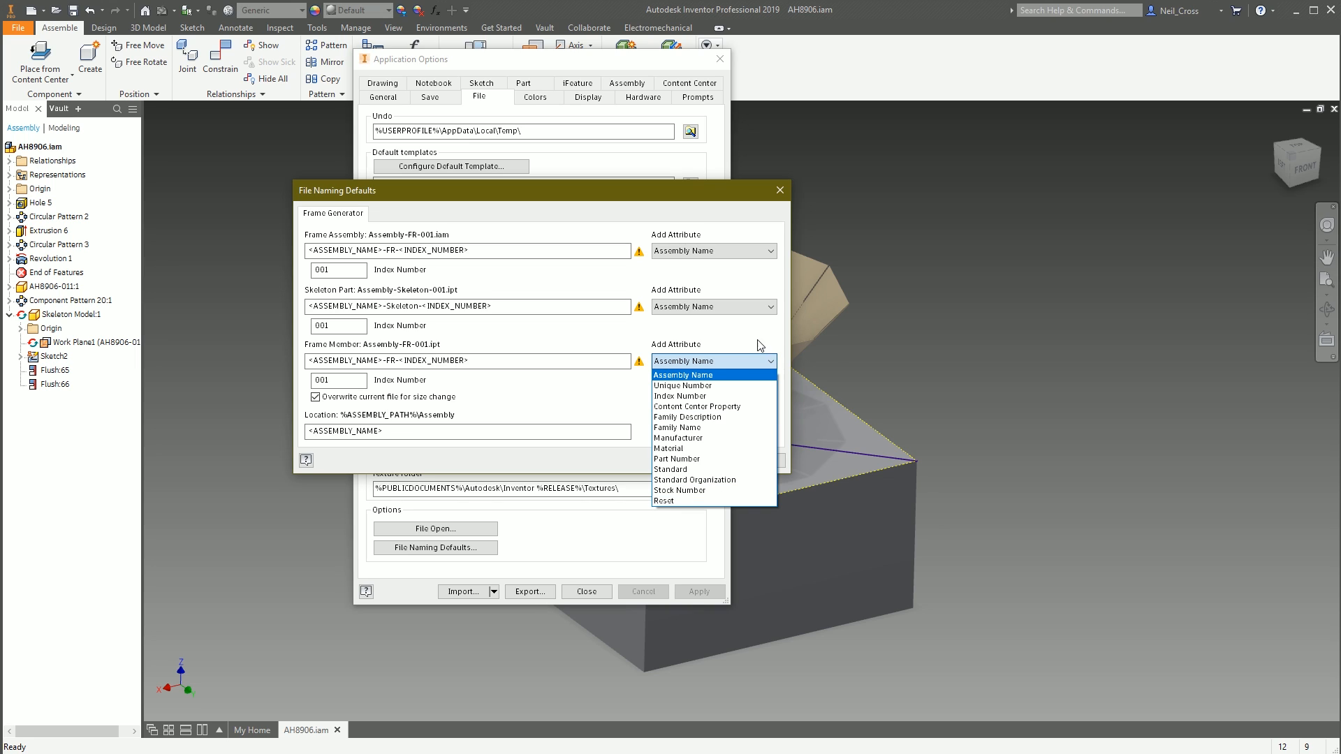
{"action": "left_click", "coordinate": [506, 357]}
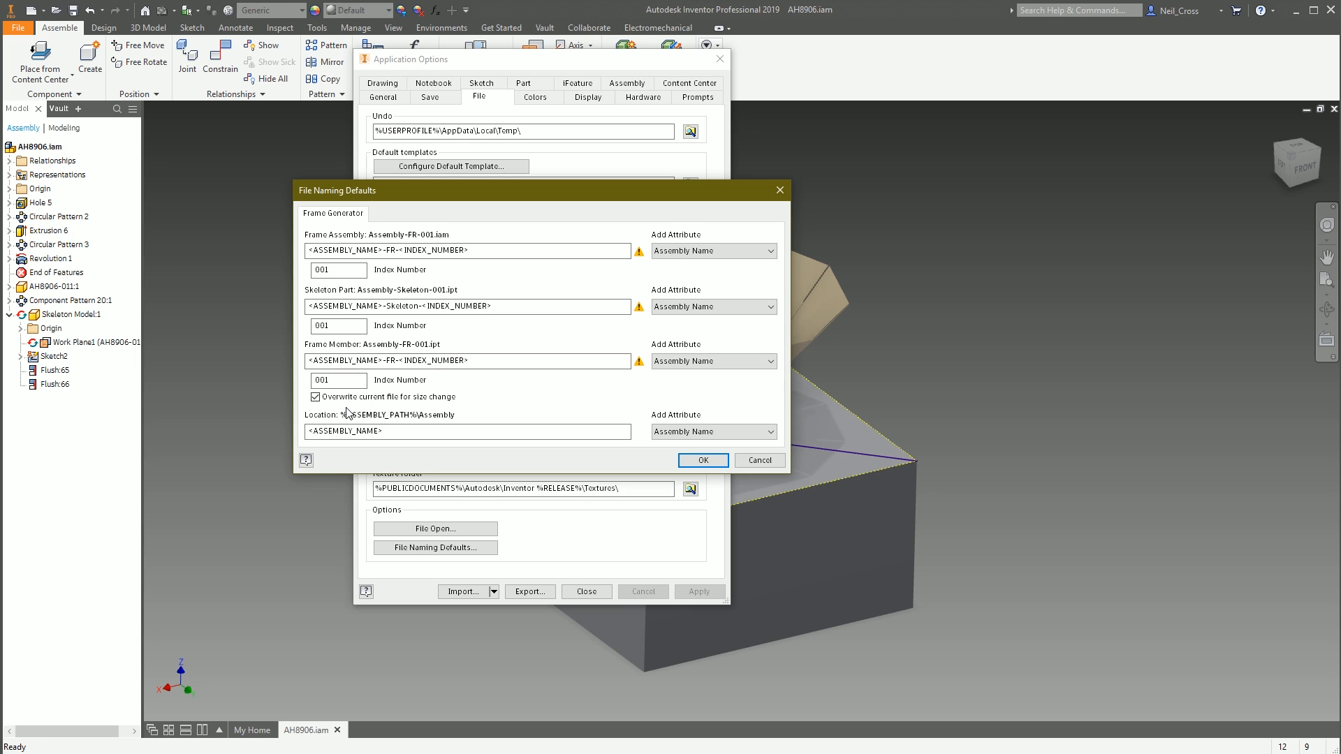
{"action": "double_click", "coordinate": [333, 383]}
Review the location pattern for the frame files, then accept the file naming defaults and close the application options.
{"action": "left_click_drag", "start_coordinate": [390, 432], "coordinate": [211, 454]}
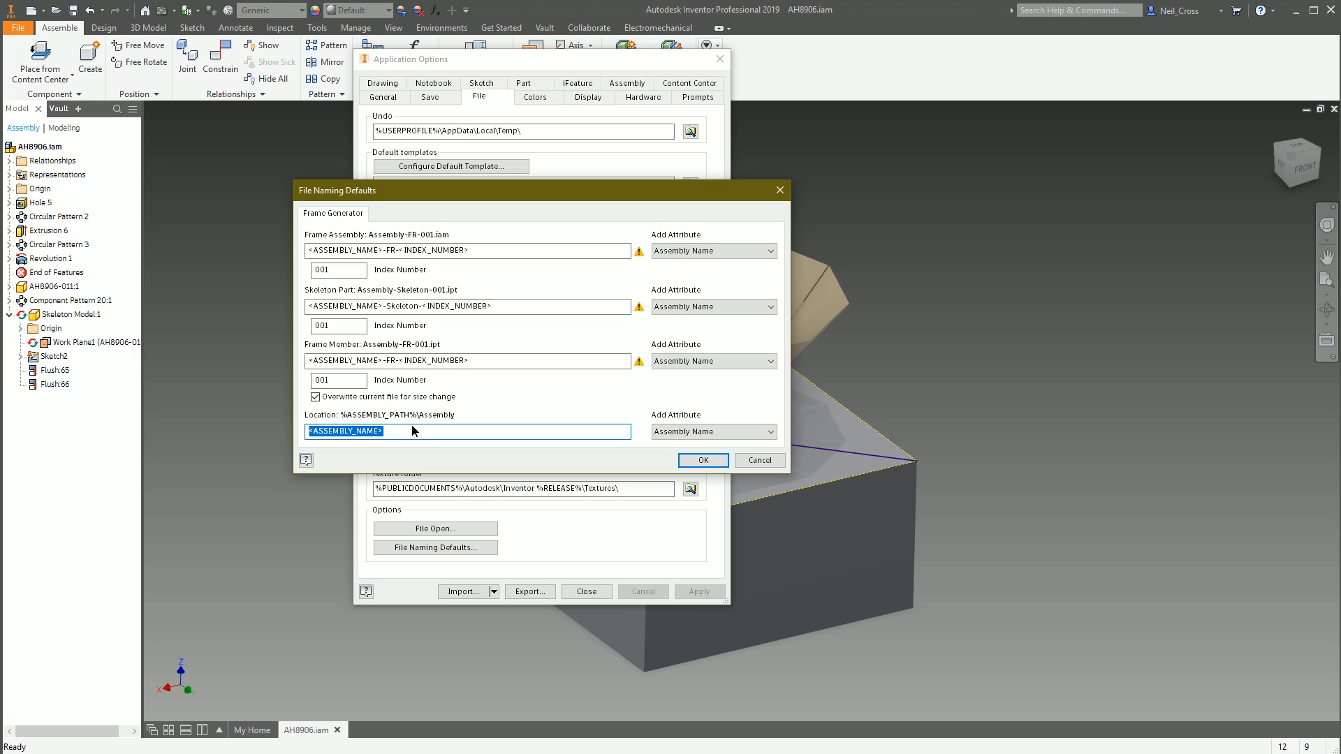
{"action": "left_click_drag", "start_coordinate": [388, 431], "coordinate": [278, 436]}
{"action": "left_click_drag", "start_coordinate": [388, 431], "coordinate": [319, 431]}
{"action": "key", "text": "End"}
{"action": "double_click", "coordinate": [412, 430]}
{"action": "left_click", "coordinate": [686, 459]}
{"action": "left_click", "coordinate": [587, 592]}
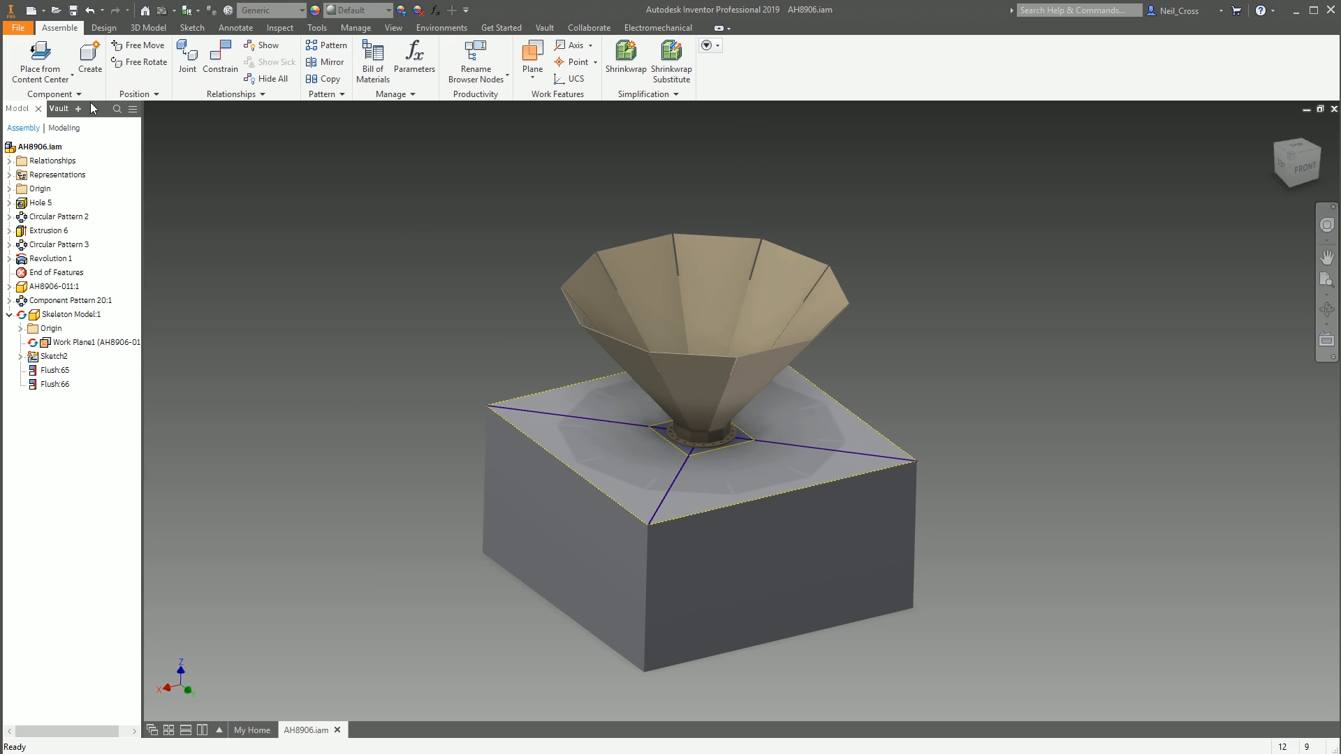
Start inserting ISO frame members and select the block's vertical and bottom edges for placement.
{"action": "left_click", "coordinate": [104, 28]}
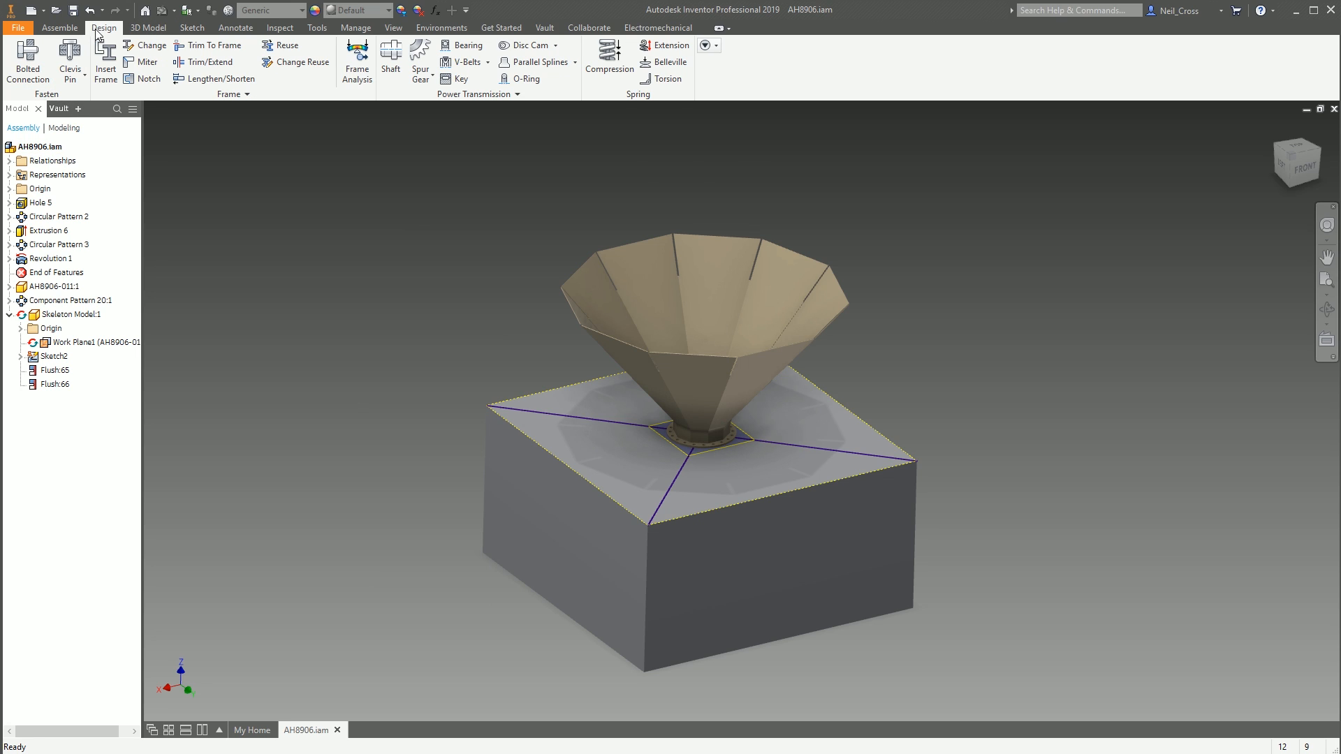
{"action": "left_click", "coordinate": [106, 66]}
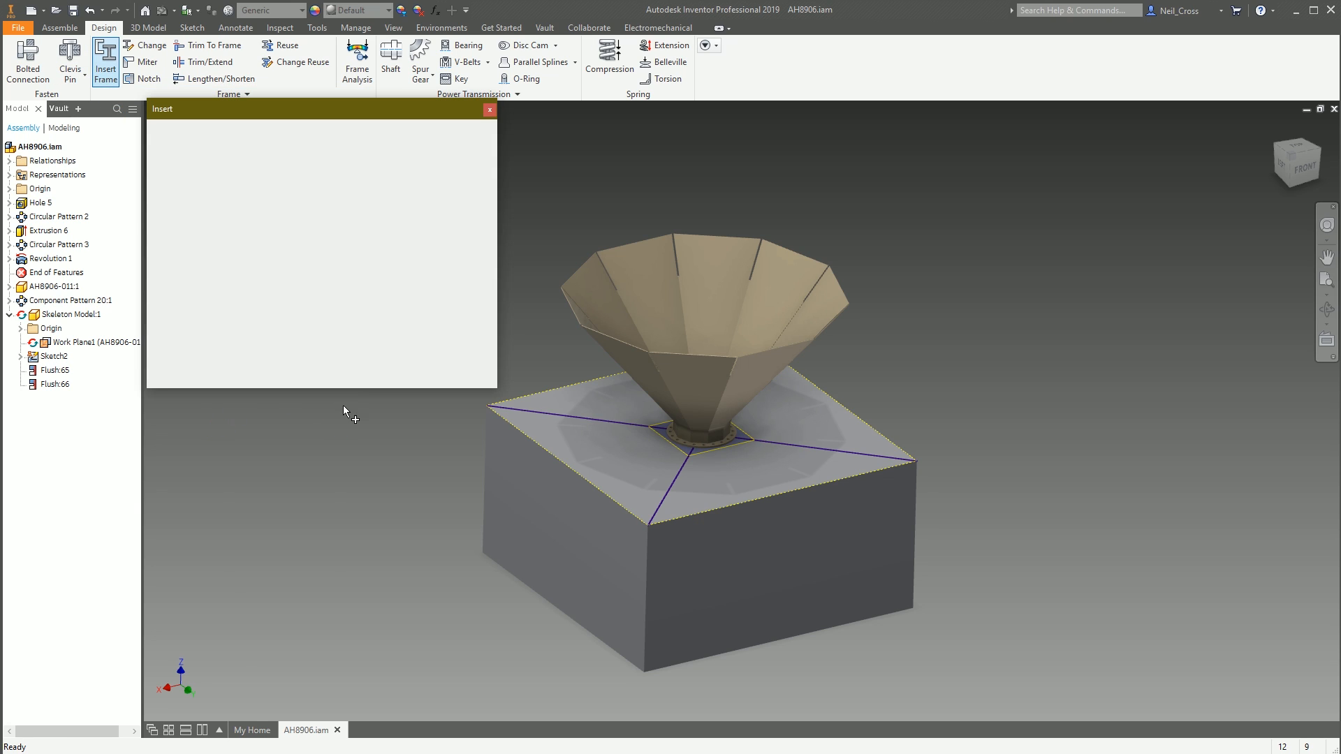
{"action": "left_click", "coordinate": [193, 163]}
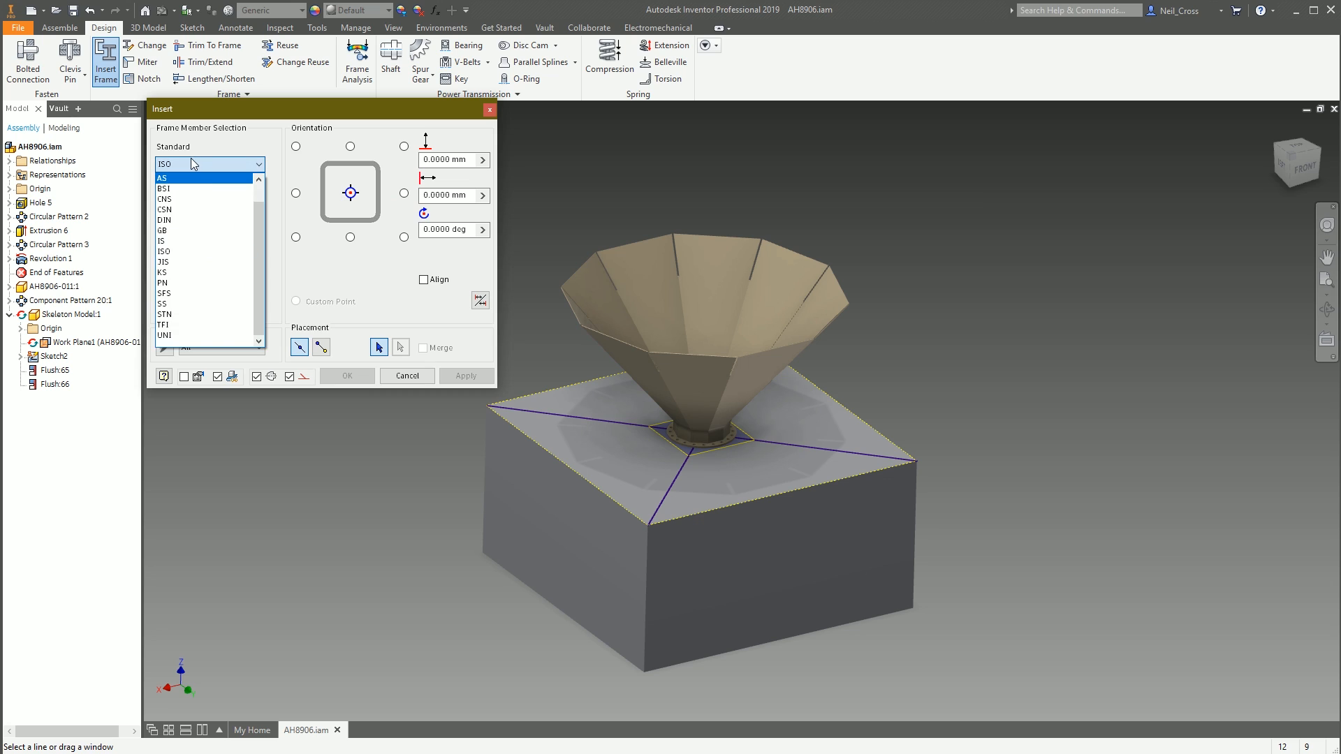
{"action": "left_click", "coordinate": [190, 158]}
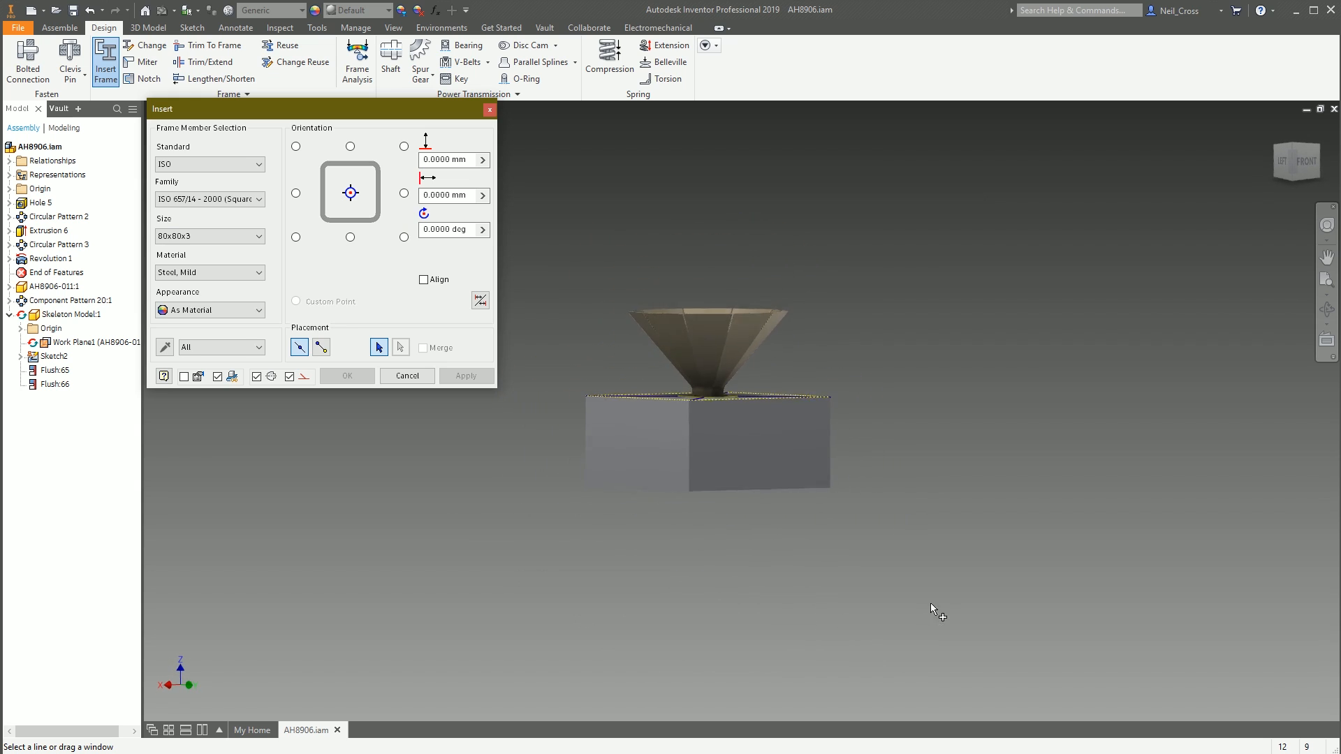
{"action": "left_click_drag", "start_coordinate": [928, 586], "coordinate": [622, 464]}
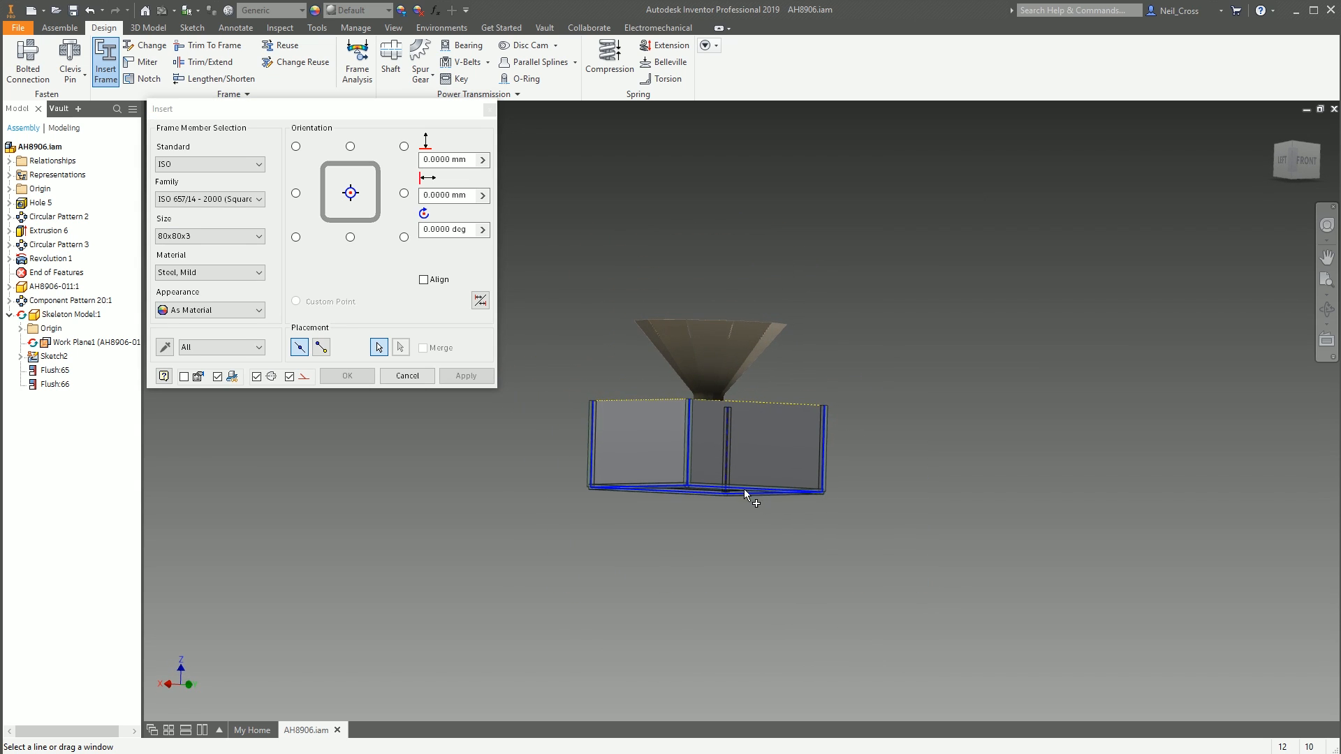
Add the block's remaining outer edges and the two diagonal lines across its top face to the 80x80x3 frame selection.
{"action": "key", "text": "F5"}
{"action": "left_click_drag", "start_coordinate": [532, 509], "coordinate": [497, 431]}
{"action": "middle_click_drag", "start_coordinate": [543, 430], "coordinate": [582, 447]}
{"action": "left_click_drag", "start_coordinate": [599, 436], "coordinate": [546, 364]}
{"action": "left_click_drag", "start_coordinate": [903, 416], "coordinate": [895, 324]}
{"action": "left_click", "coordinate": [900, 447]}
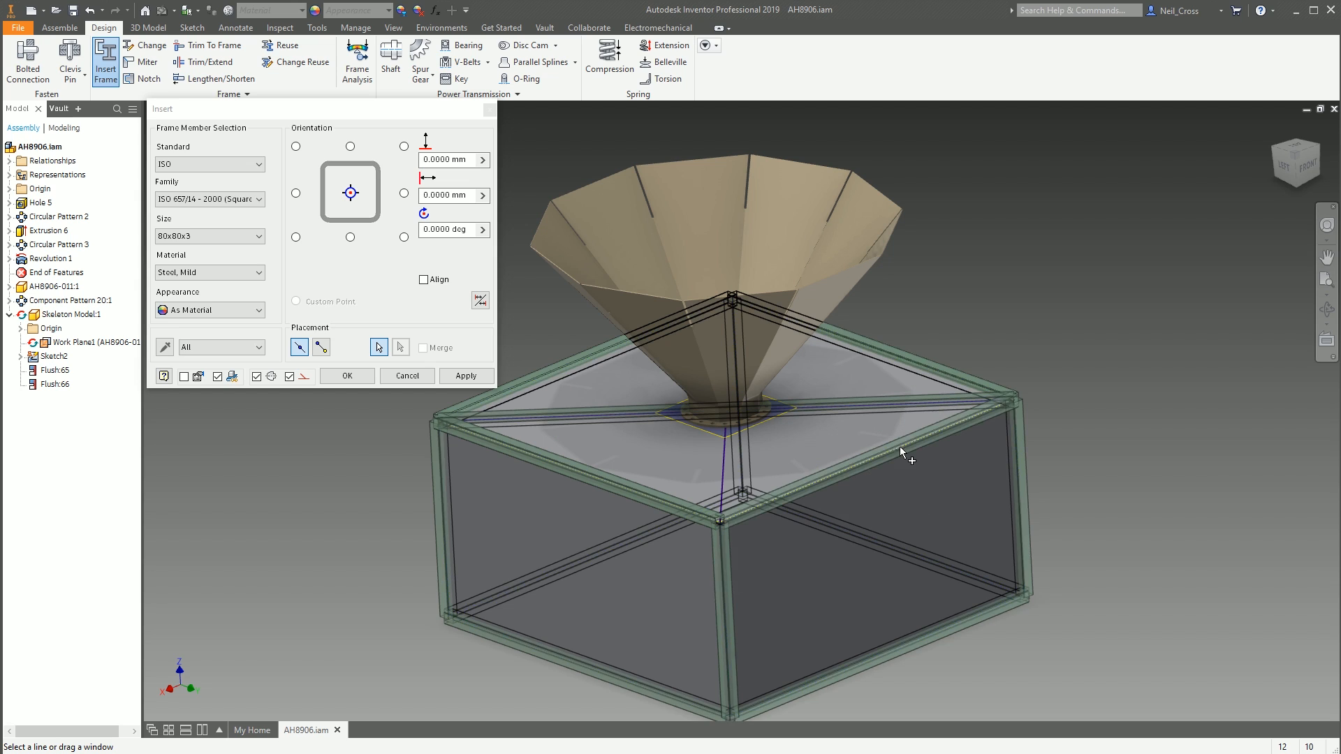
{"action": "middle_click_drag", "start_coordinate": [688, 476], "coordinate": [740, 466], "text": "shift"}
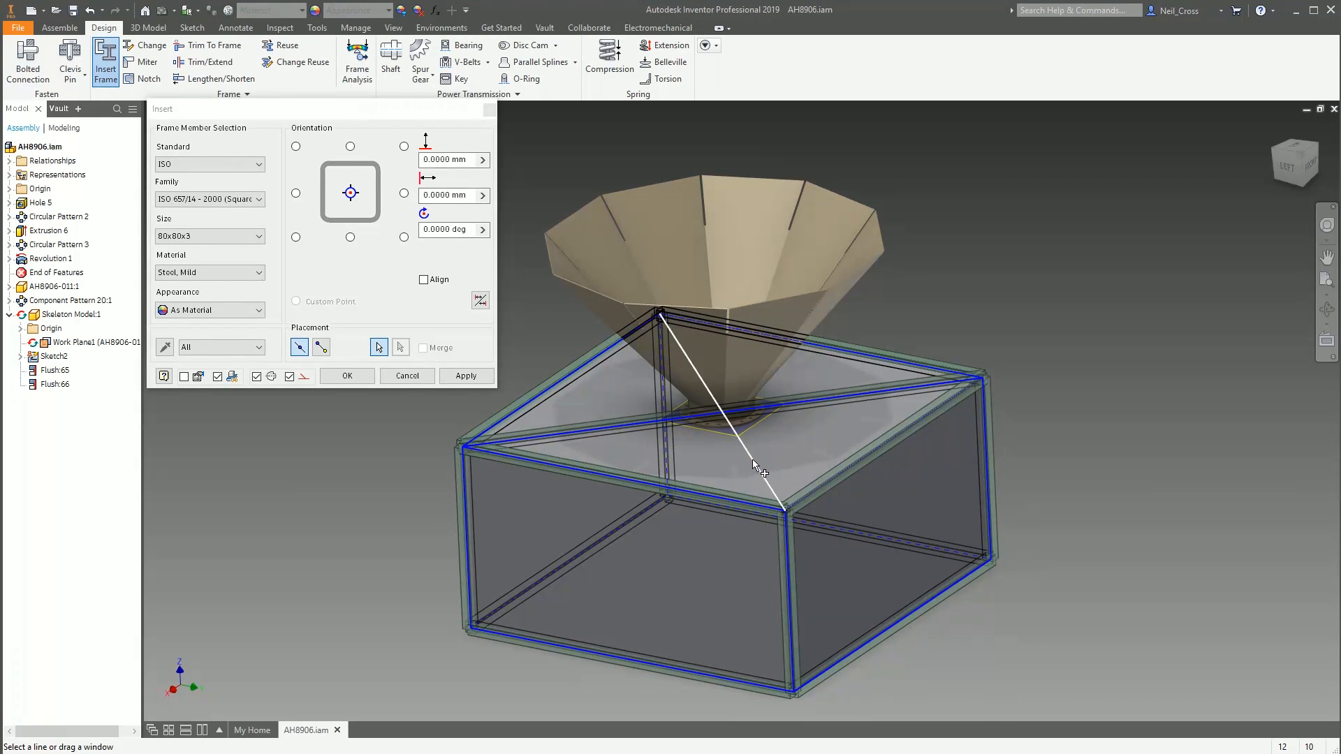
{"action": "left_click", "coordinate": [752, 459]}
{"action": "scroll", "coordinate": [631, 615], "scroll_direction": "up", "scroll_amount": 1}
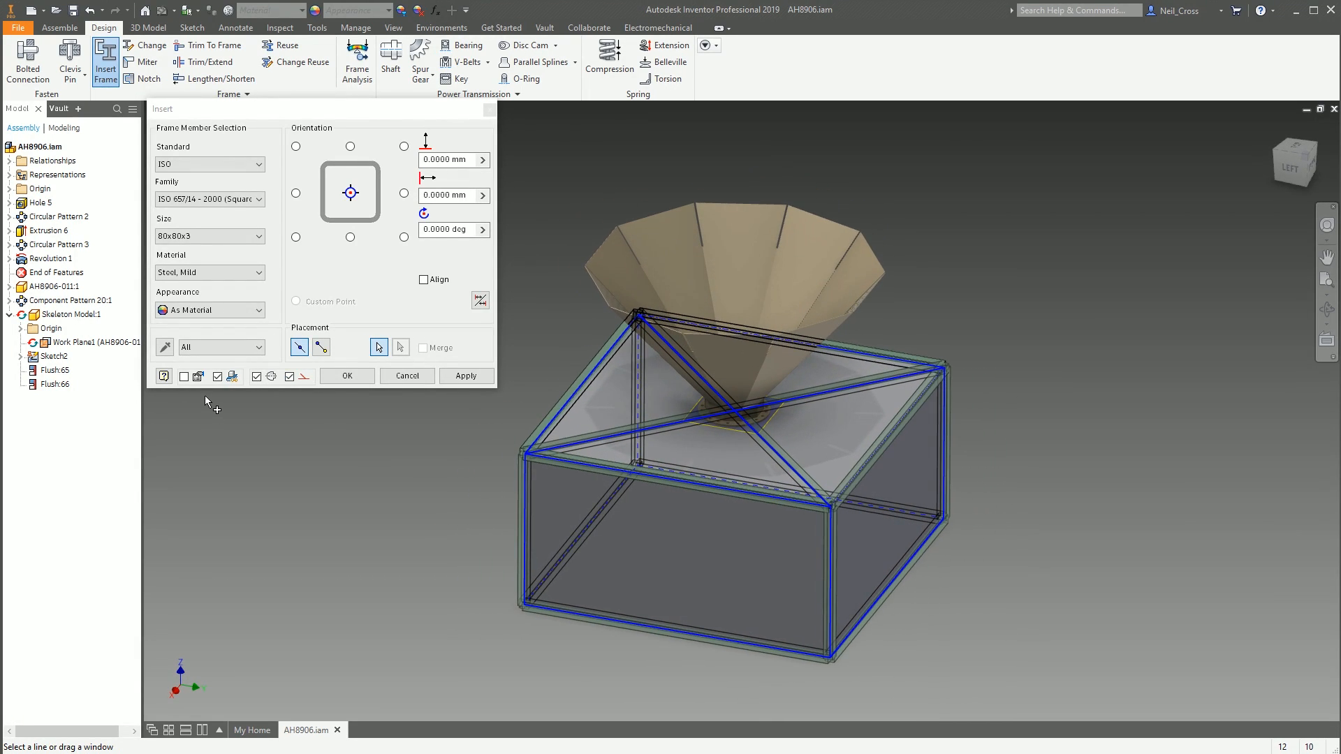
Turn off the second frame member file option and confirm the insertion of the selected members.
{"action": "left_click", "coordinate": [218, 376]}
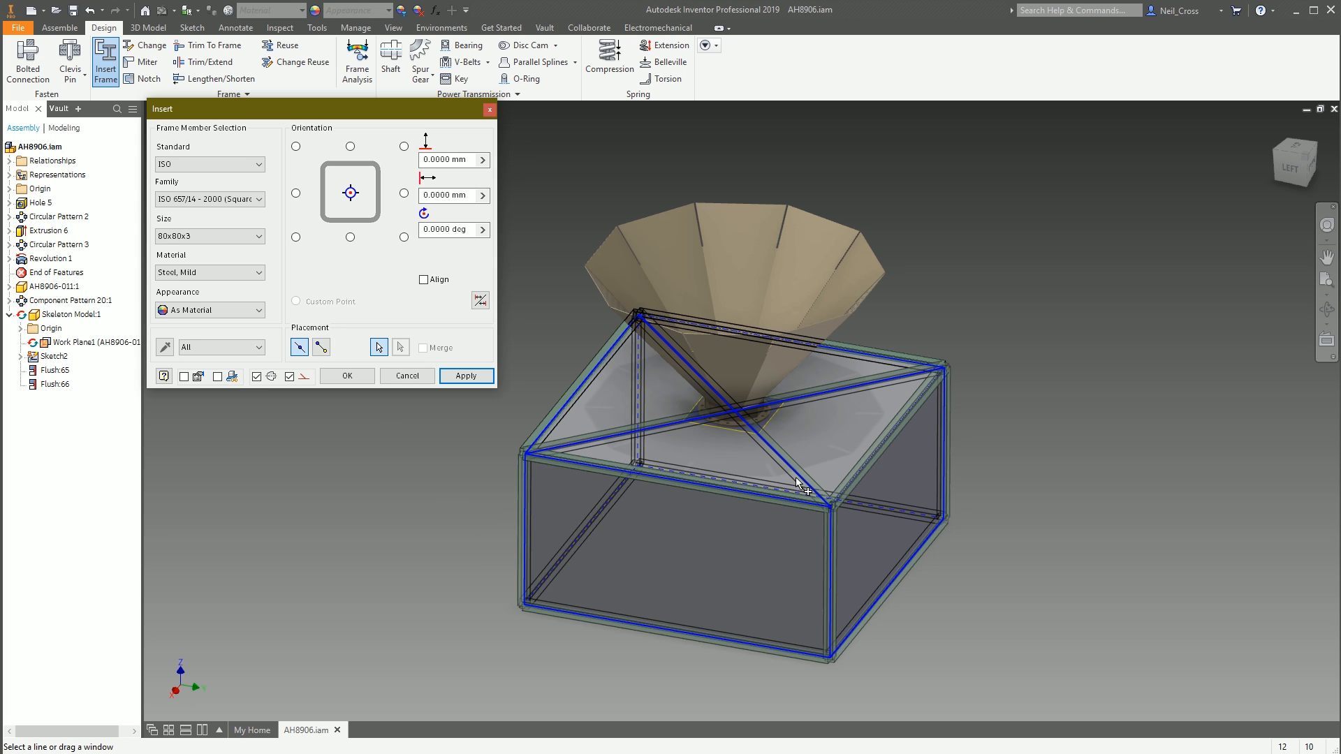
{"action": "left_click", "coordinate": [217, 377]}
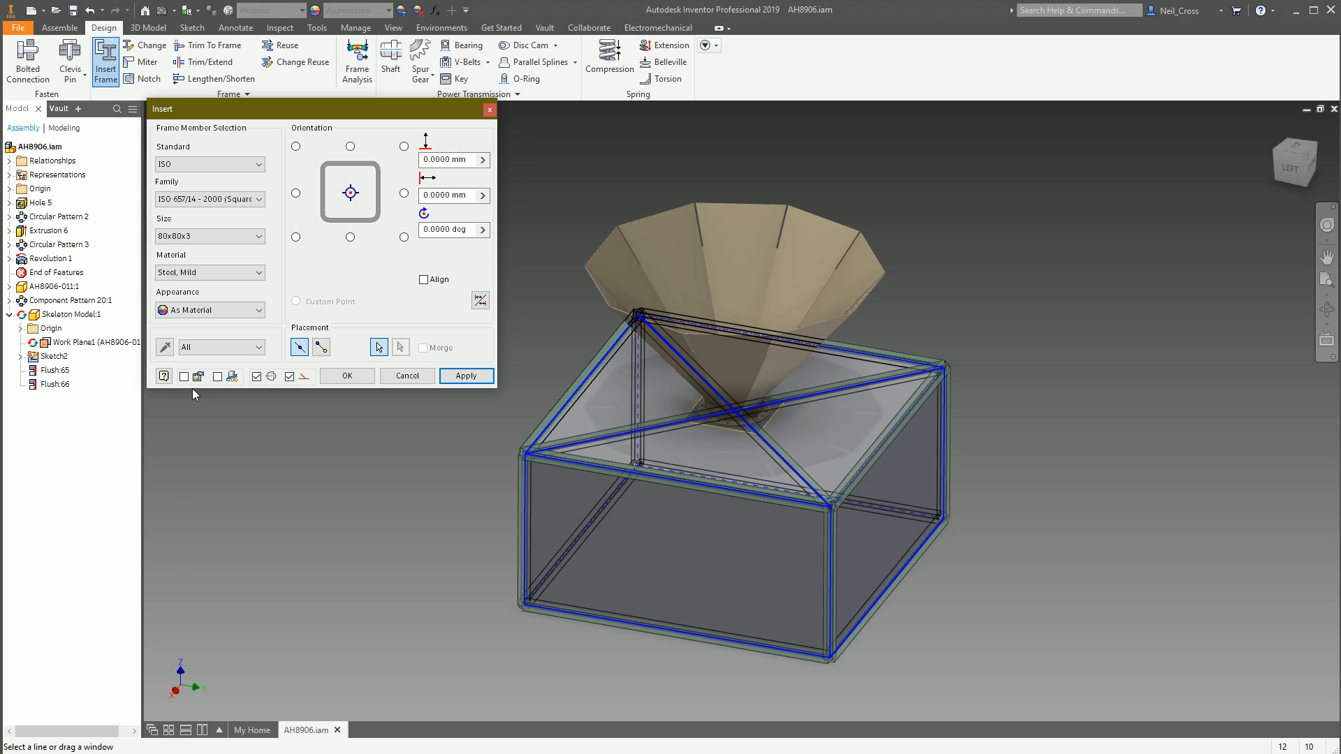
{"action": "left_click", "coordinate": [323, 380]}
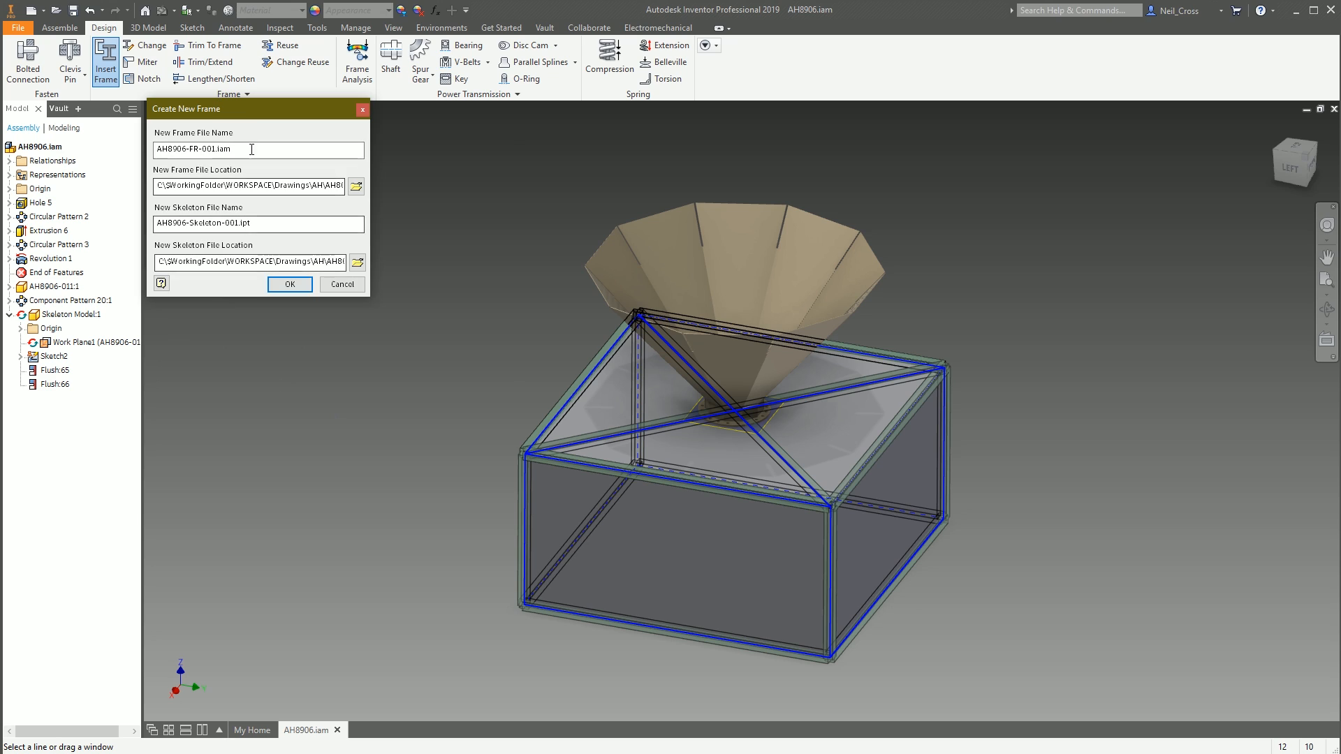
Review the proposed file names and locations for the new frame and skeleton, and accept them to create the frame.
{"action": "left_click_drag", "start_coordinate": [251, 149], "coordinate": [6, 228]}
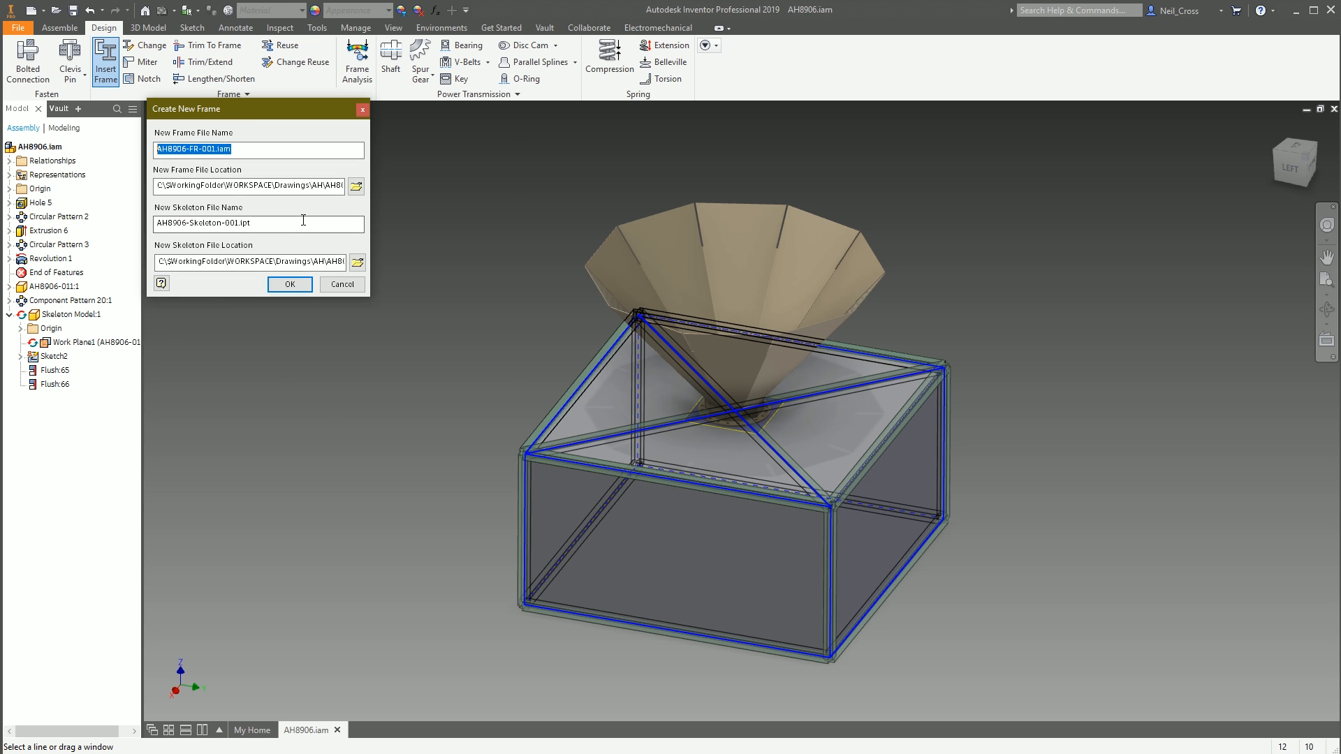
{"action": "left_click", "coordinate": [181, 148]}
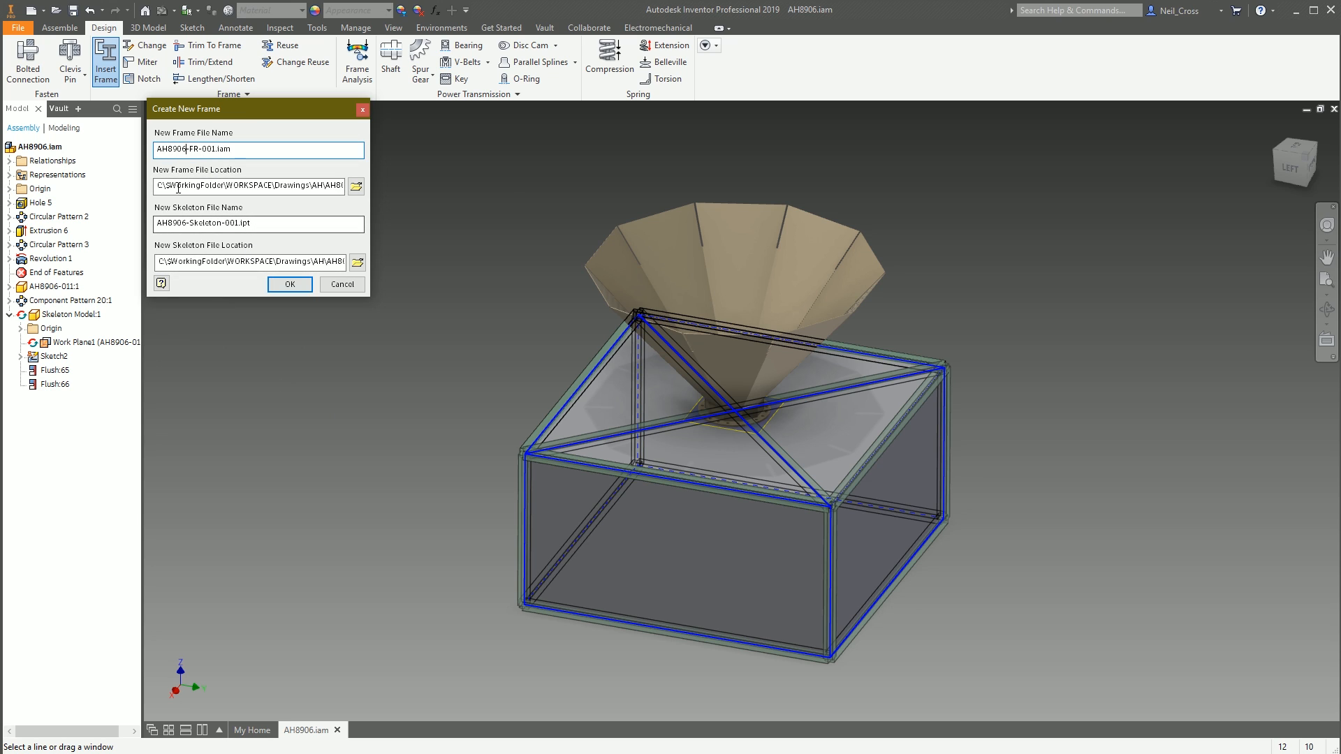
{"action": "left_click", "coordinate": [212, 149]}
{"action": "left_click_drag", "start_coordinate": [312, 186], "coordinate": [342, 186]}
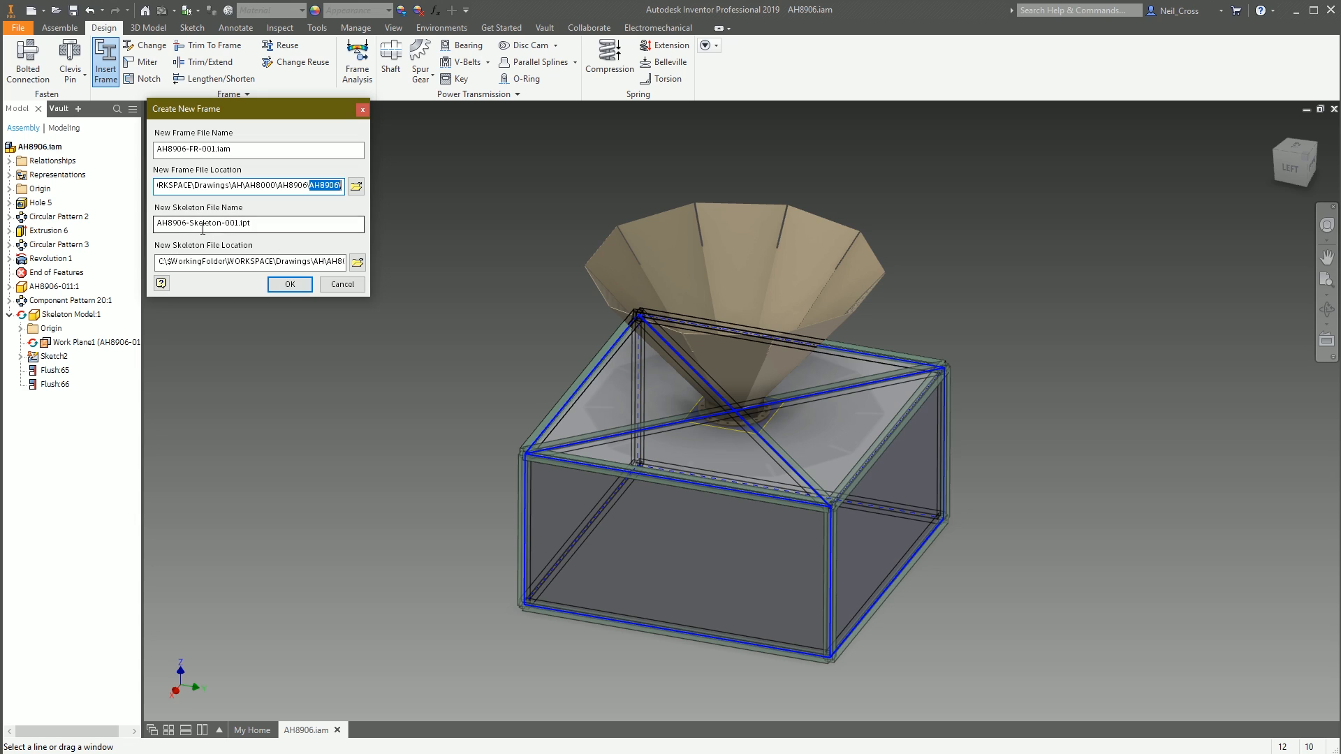
{"action": "left_click", "coordinate": [248, 225]}
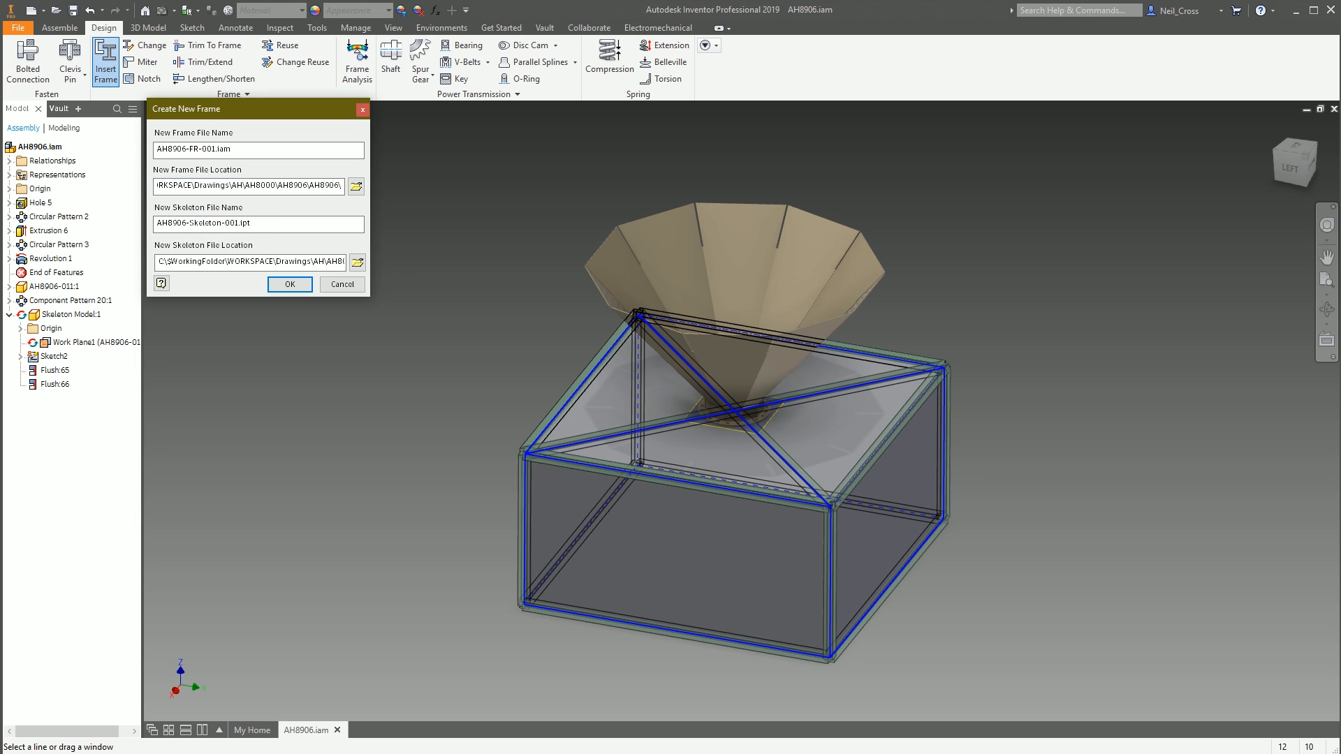
{"action": "left_click_drag", "start_coordinate": [249, 224], "coordinate": [144, 227]}
{"action": "left_click", "coordinate": [173, 229]}
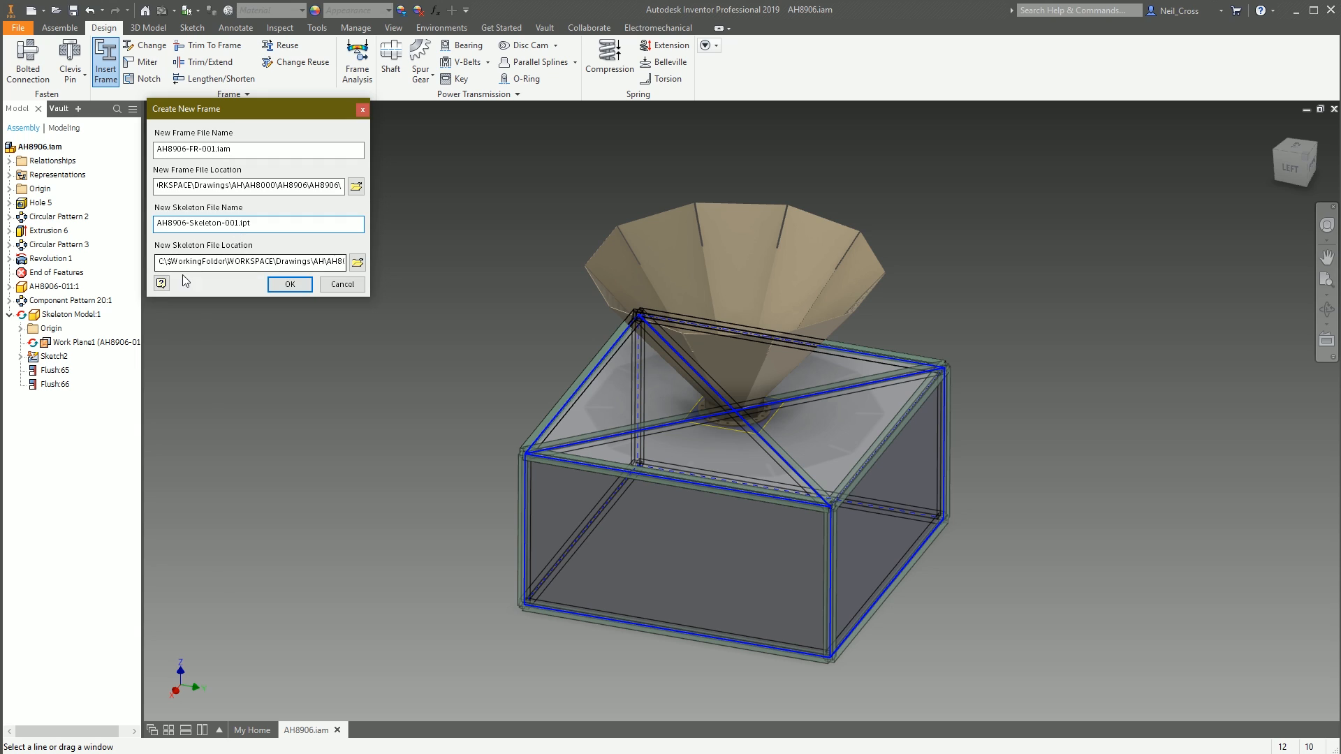
{"action": "left_click_drag", "start_coordinate": [247, 261], "coordinate": [393, 288]}
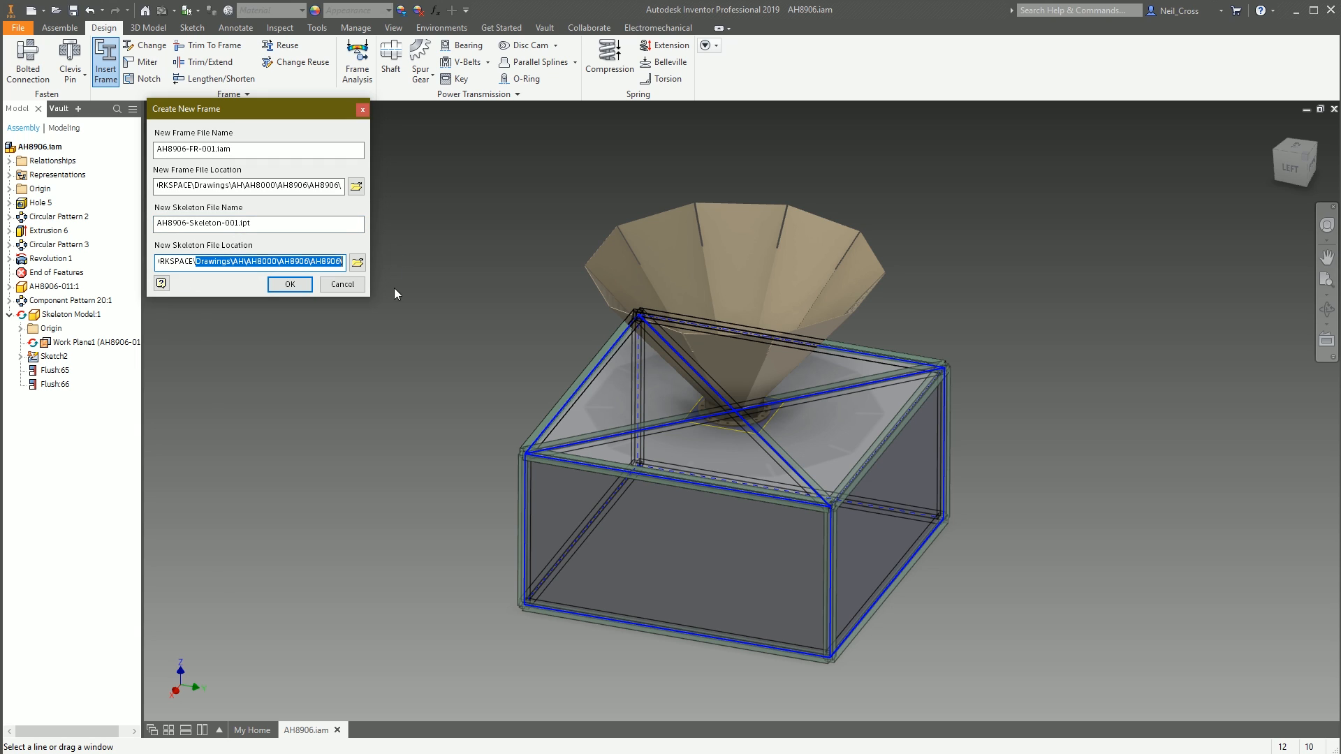
{"action": "left_click", "coordinate": [306, 291]}
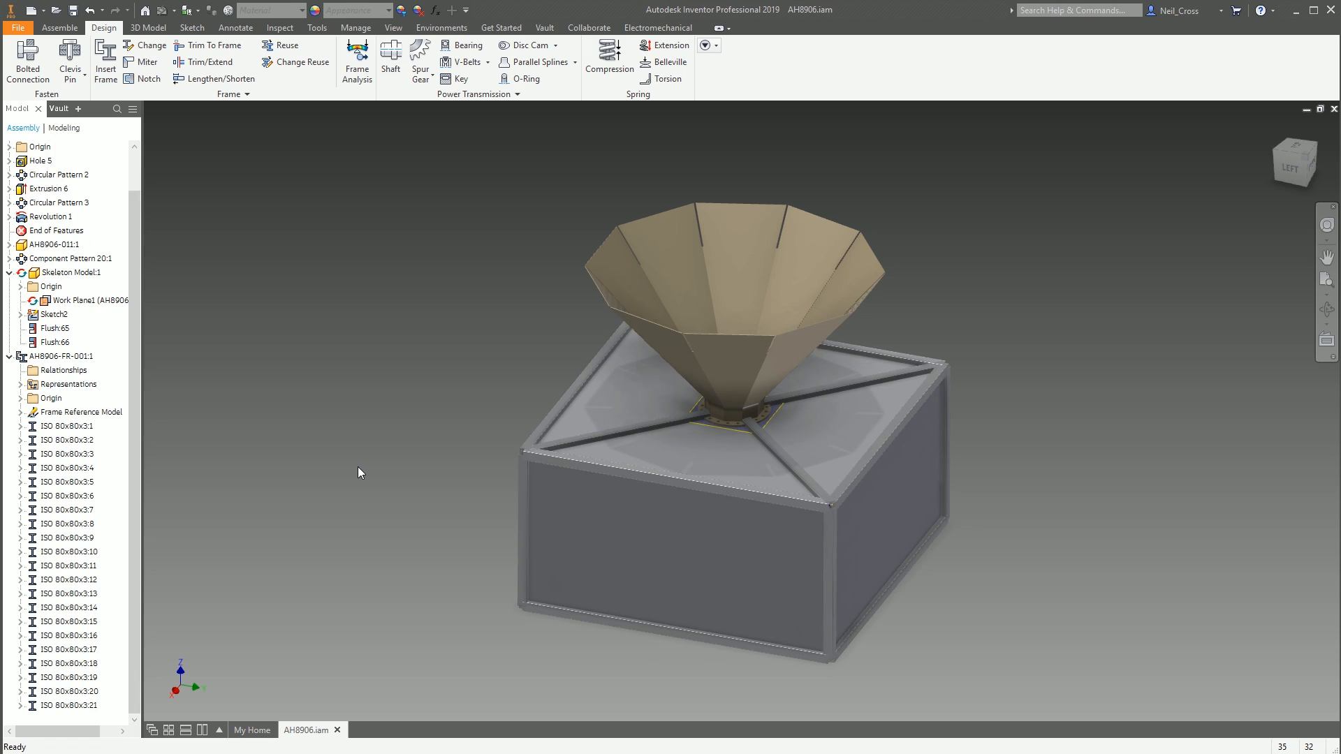
Inspect the file name and part number in the first frame member's iProperties.
{"action": "right_click", "coordinate": [70, 427]}
{"action": "left_click", "coordinate": [42, 431]}
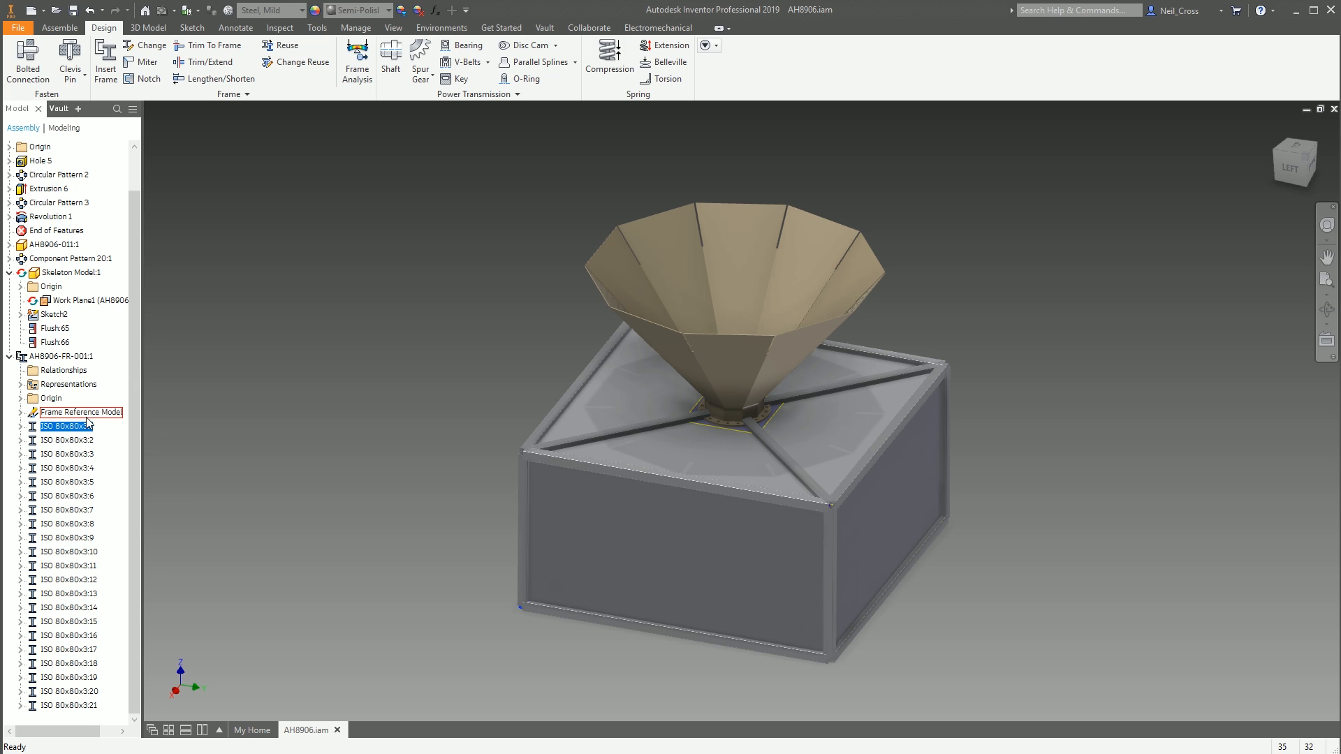
{"action": "right_click", "coordinate": [71, 426]}
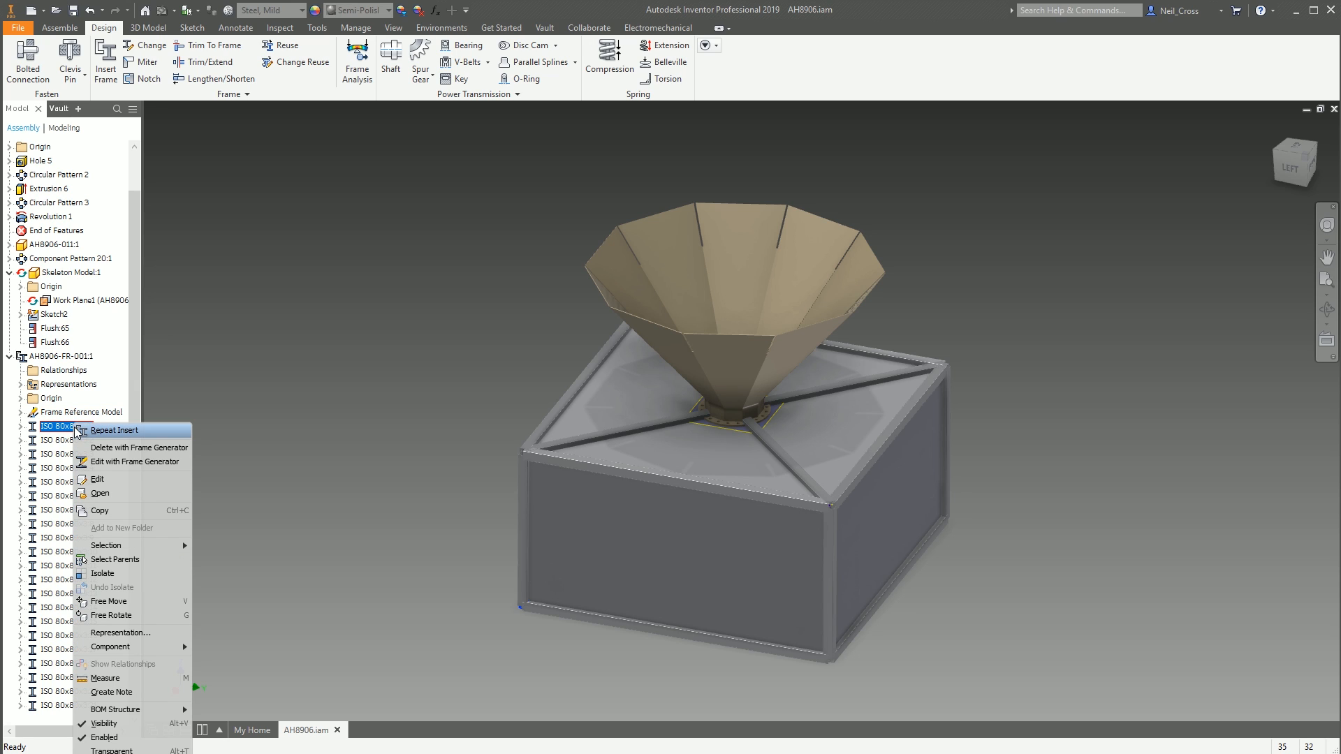
{"action": "left_click", "coordinate": [112, 751]}
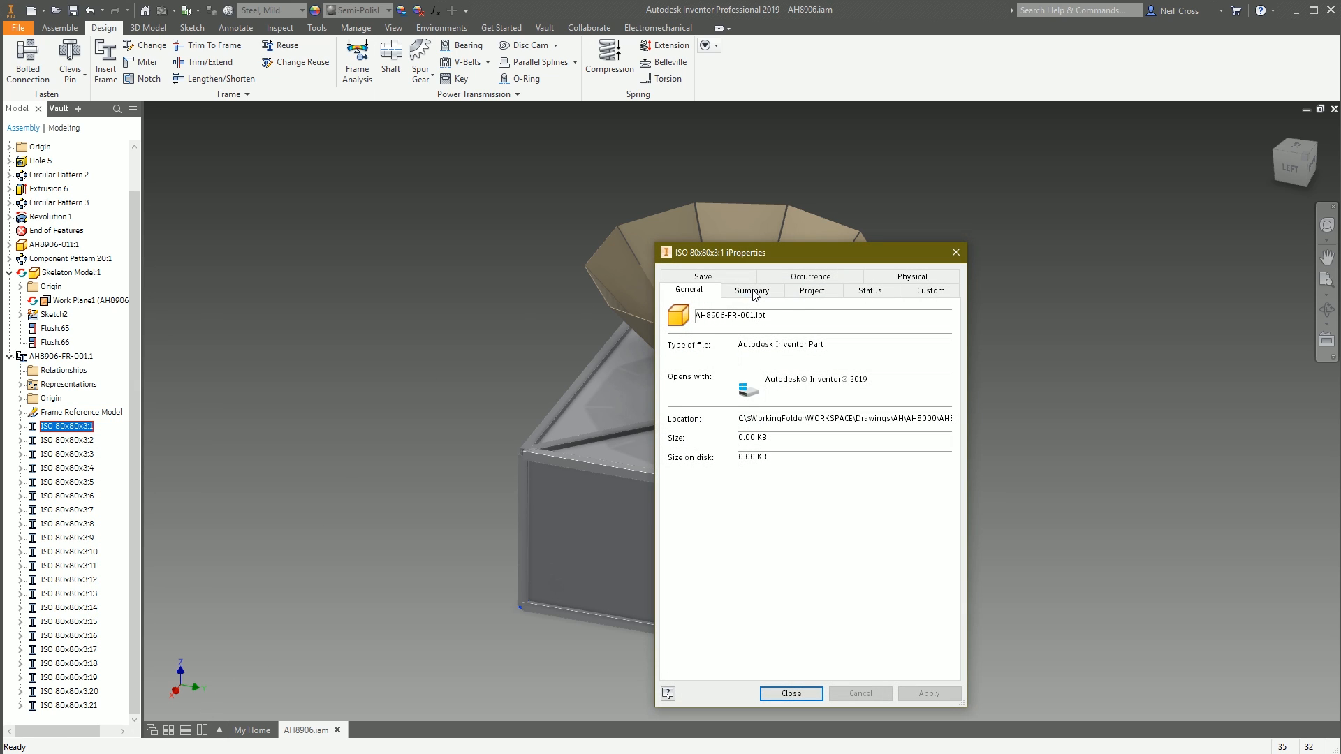
{"action": "left_click", "coordinate": [812, 289]}
{"action": "double_click", "coordinate": [831, 351]}
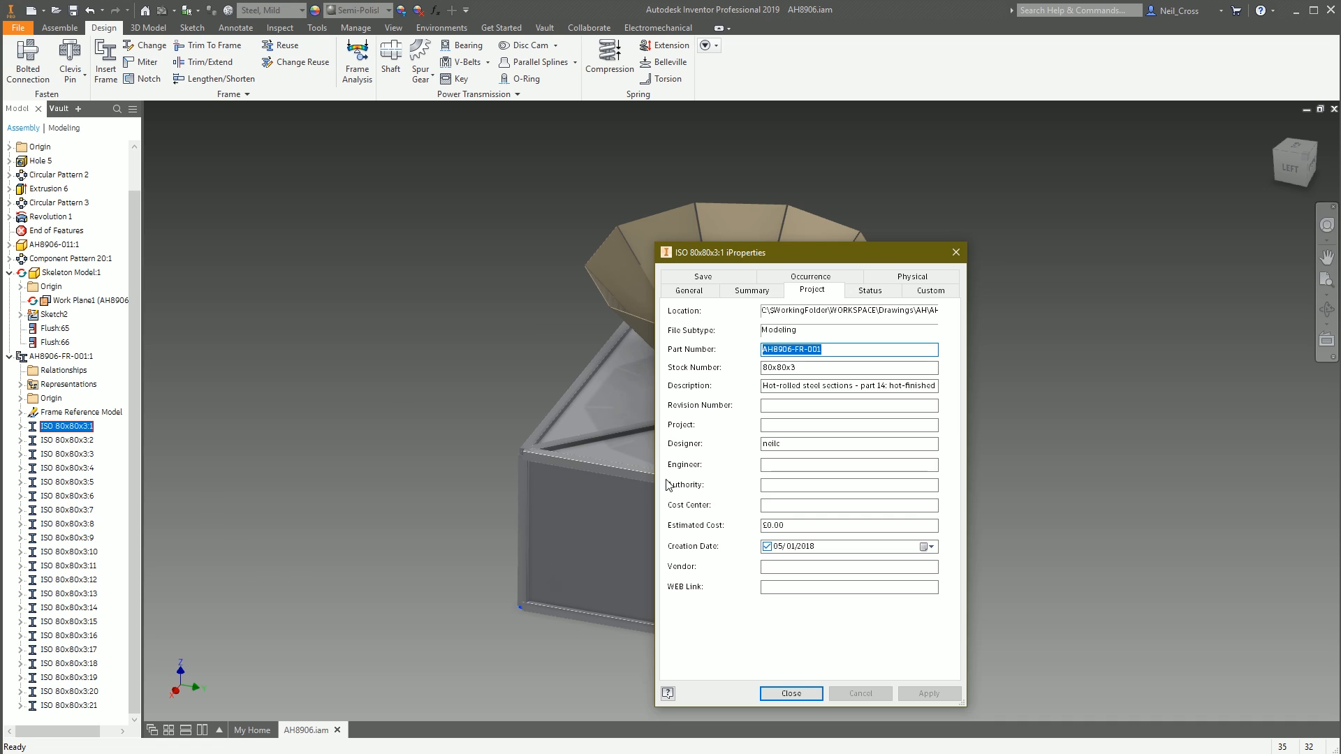
{"action": "left_click", "coordinate": [783, 350]}
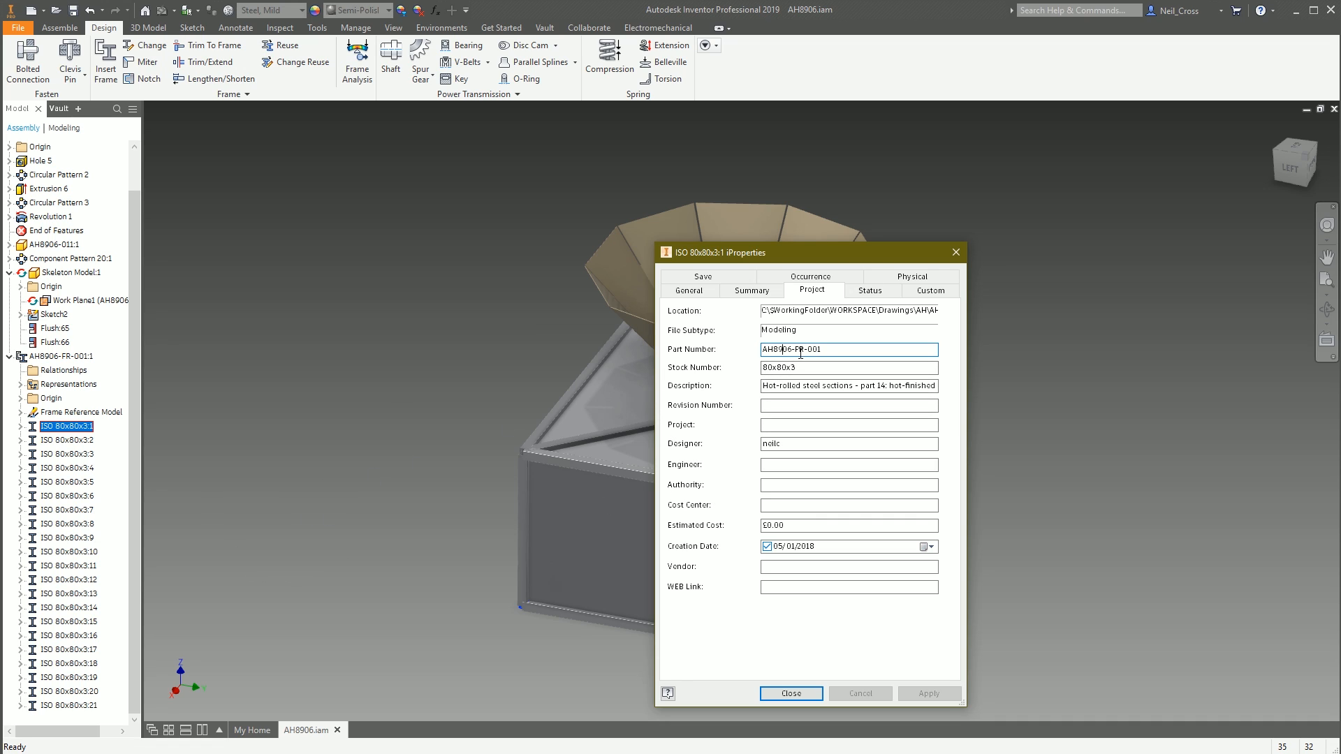
{"action": "left_click", "coordinate": [956, 253]}
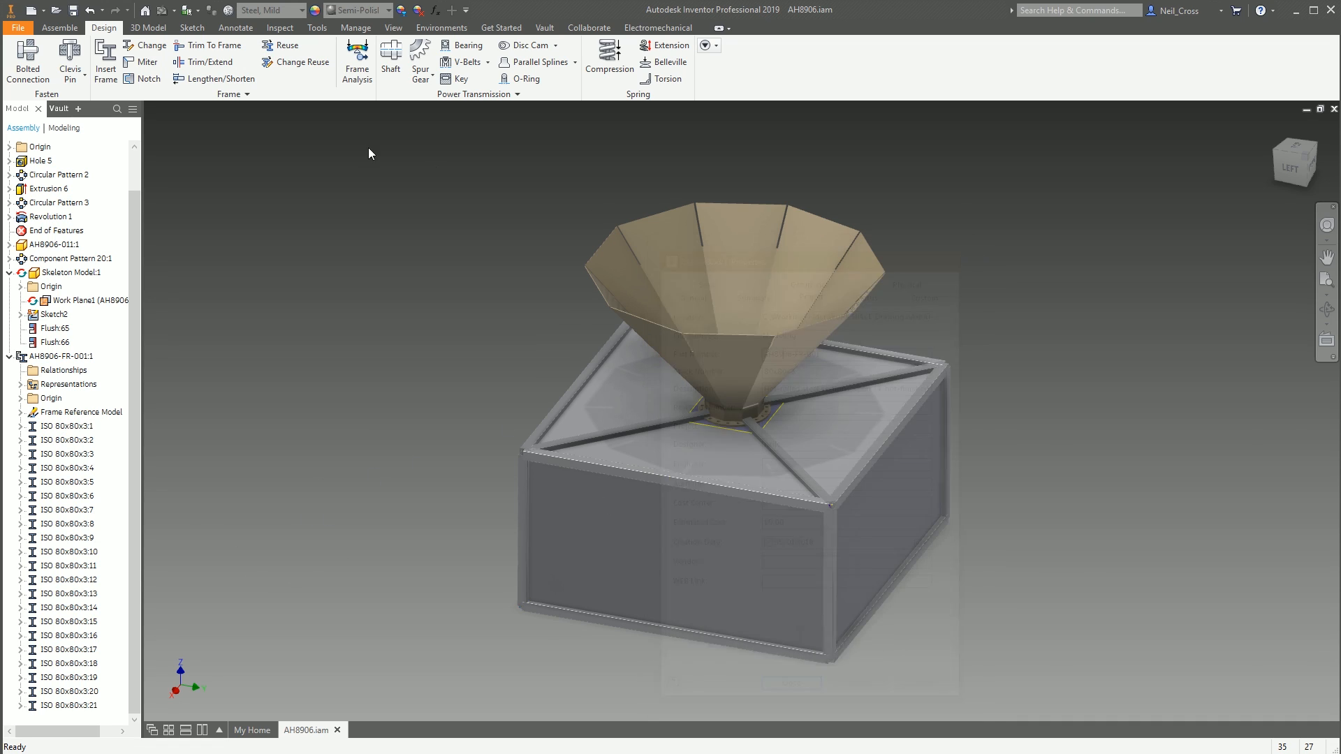
Save the assembly with its new frame files and examine them in the nested AH8906 folder in File Explorer.
{"action": "left_click", "coordinate": [73, 10]}
{"action": "key", "text": "Return"}
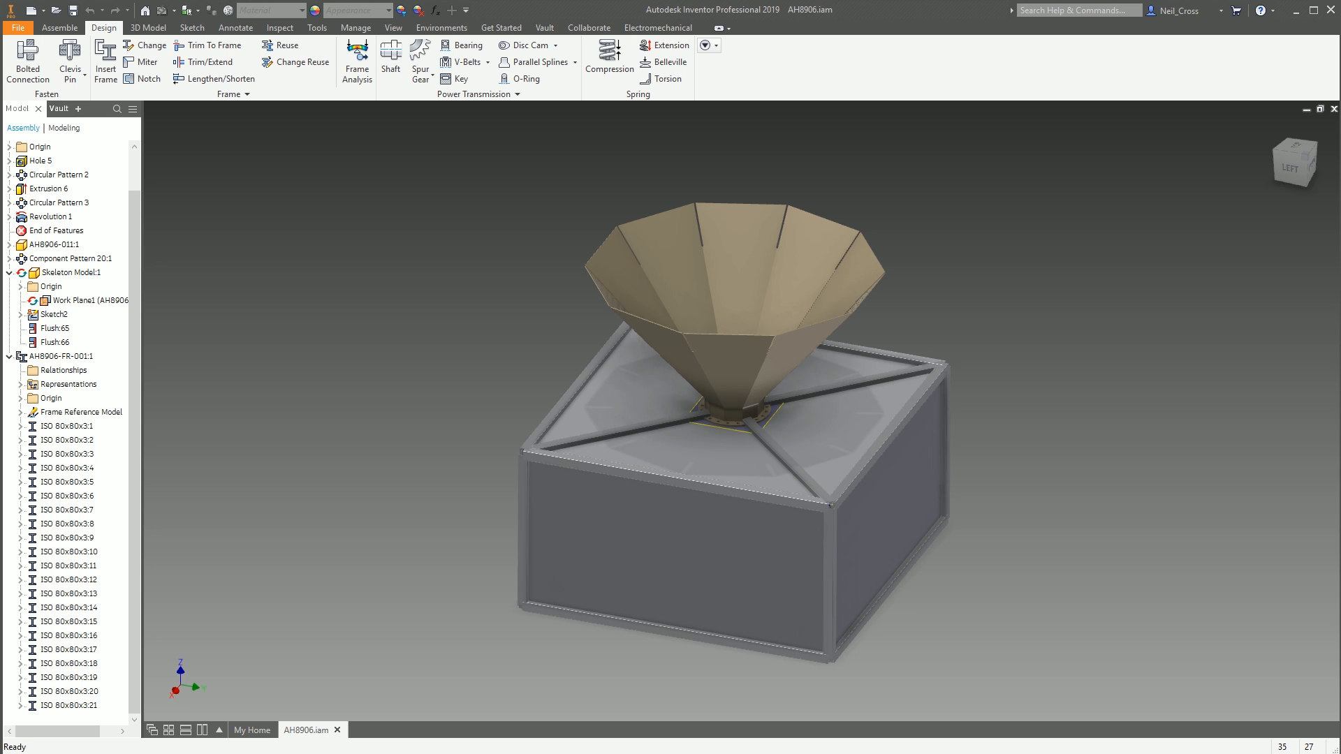
{"action": "left_click_drag", "start_coordinate": [1340, 160], "coordinate": [436, 140]}
{"action": "double_click", "coordinate": [394, 234]}
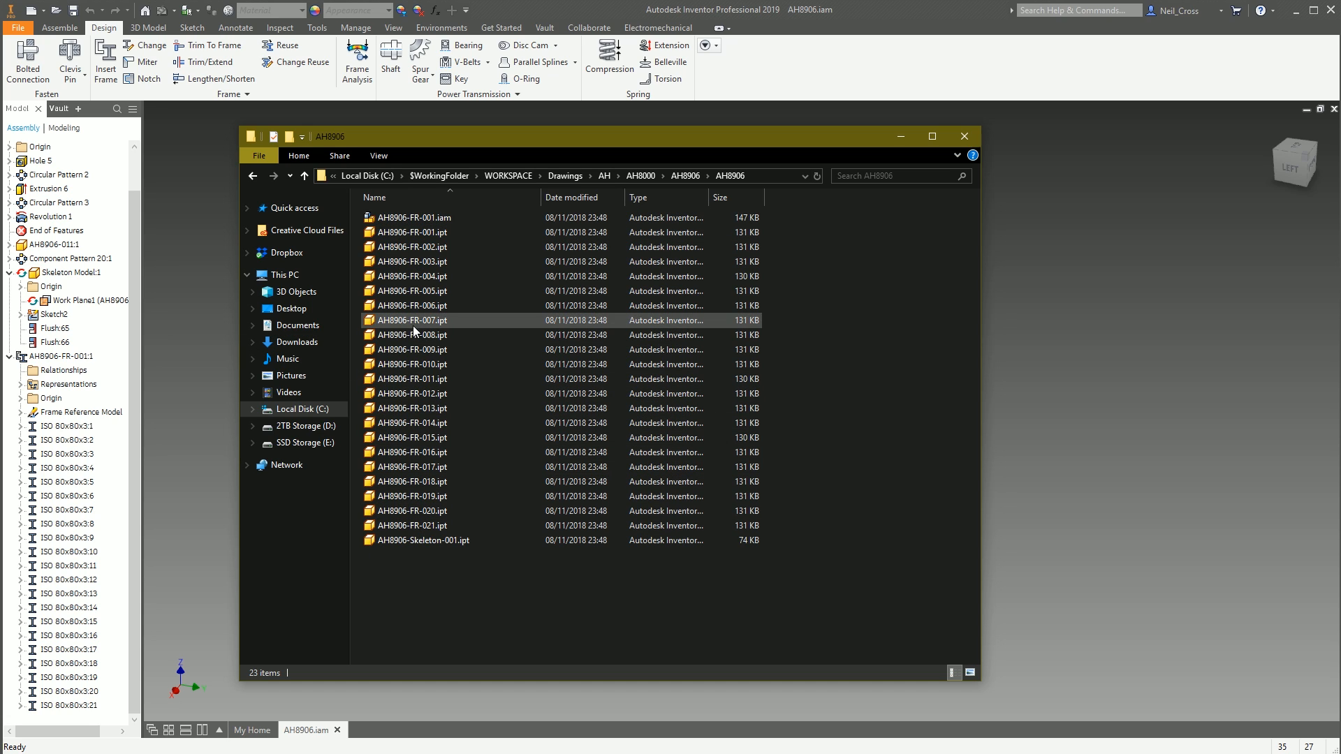
{"action": "left_click", "coordinate": [535, 17]}
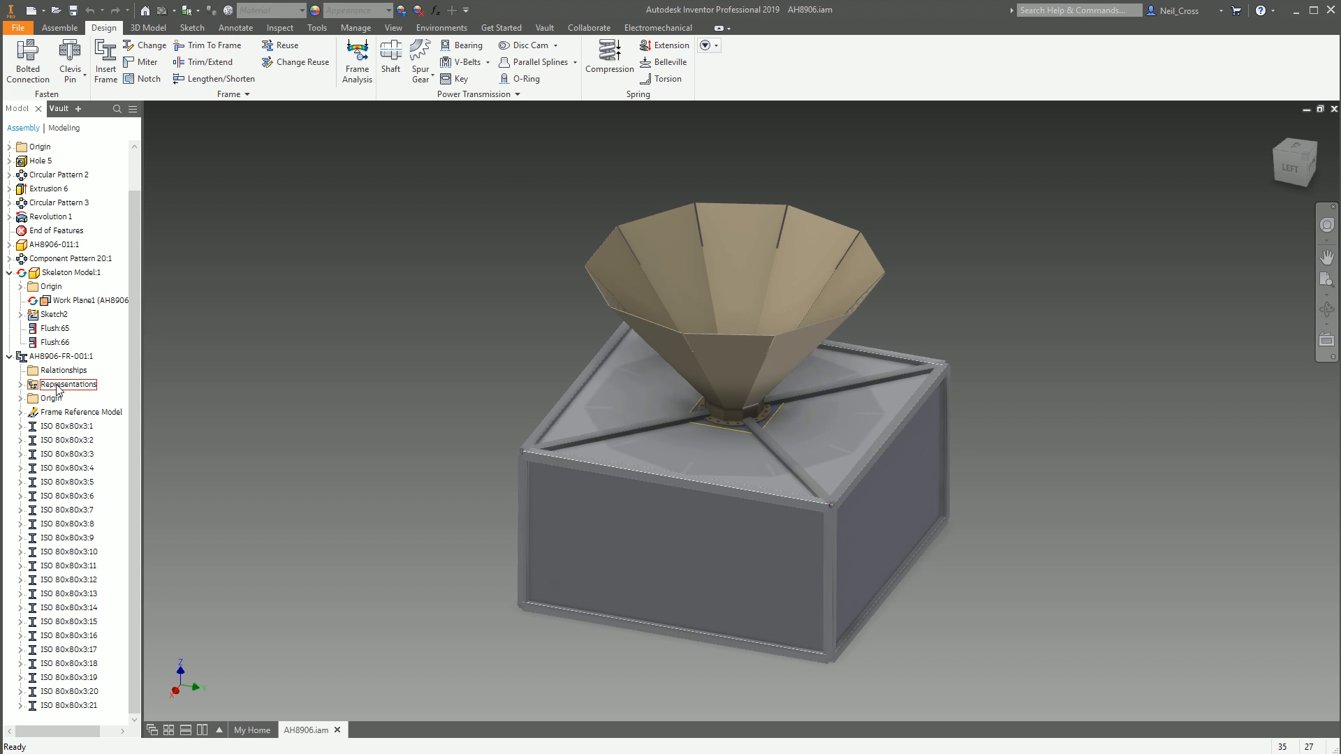
Compare the first frame member in the model tree with AH8906-FR-001.ipt in the File Explorer folder.
{"action": "left_click", "coordinate": [56, 428]}
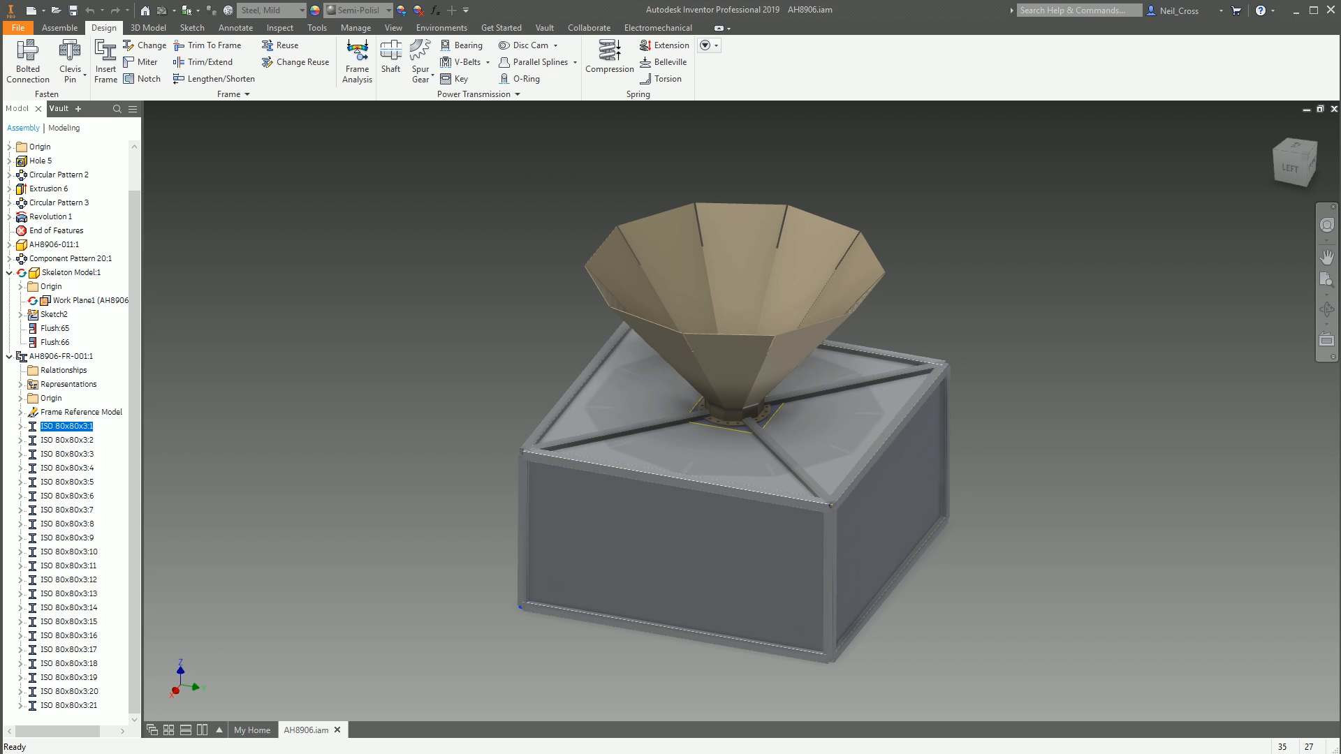
{"action": "key", "text": "alt+Tab"}
{"action": "left_click", "coordinate": [401, 232]}
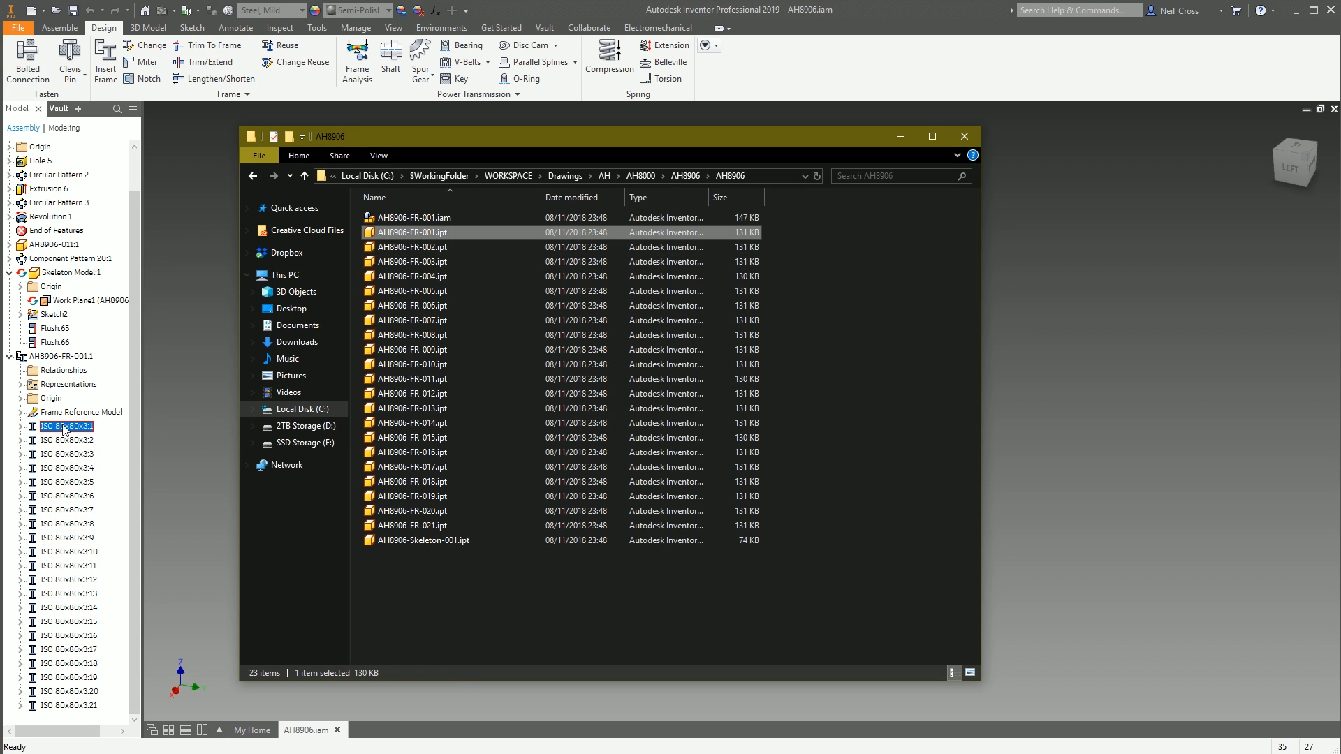
Edit the frame subassembly in place, rename its browser nodes by Filename, and return to the main assembly.
{"action": "left_click", "coordinate": [61, 357]}
{"action": "double_click", "coordinate": [61, 357]}
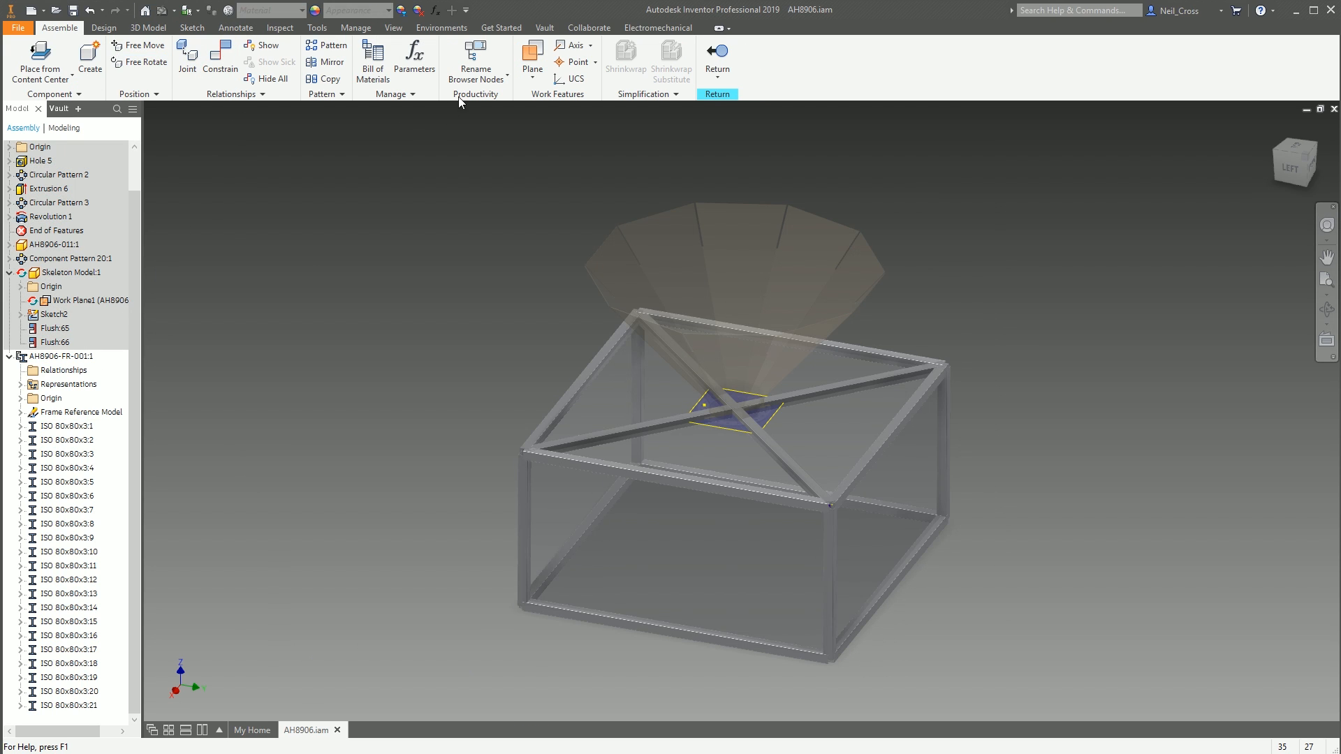
{"action": "left_click", "coordinate": [475, 77]}
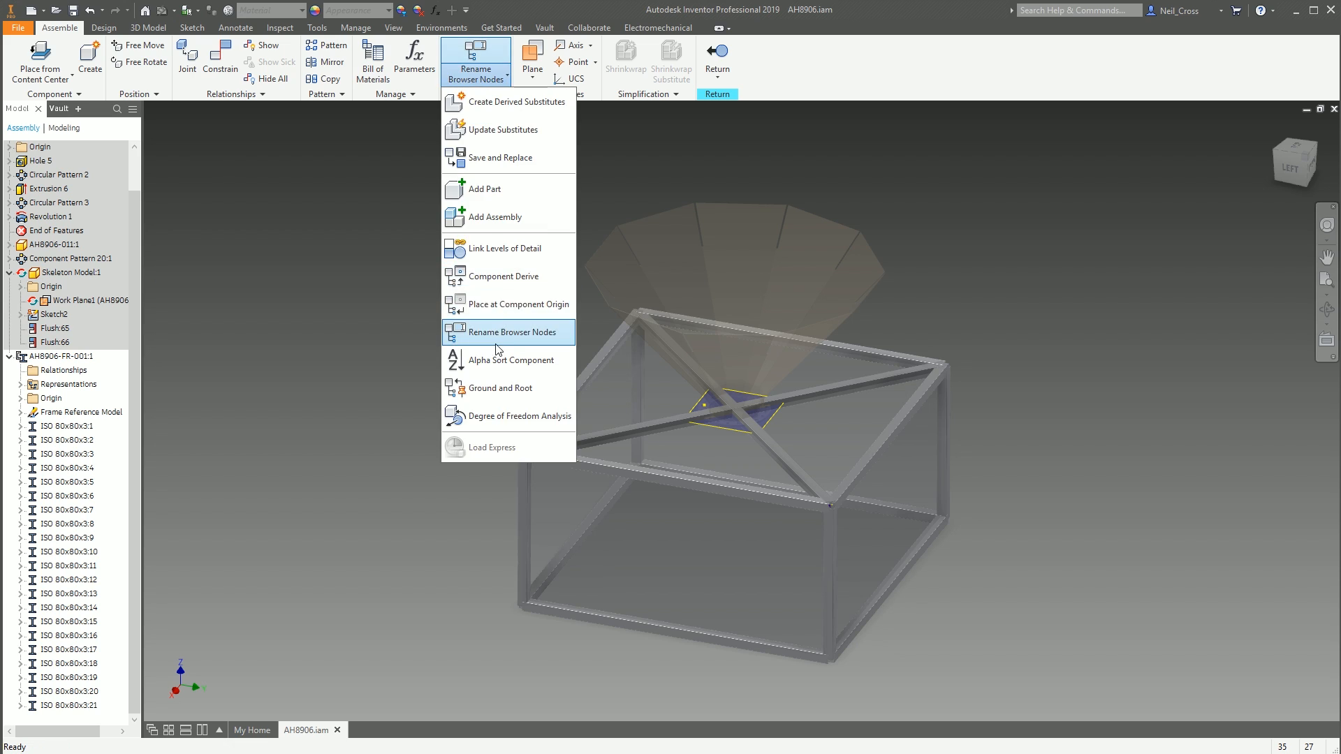
{"action": "left_click", "coordinate": [491, 334]}
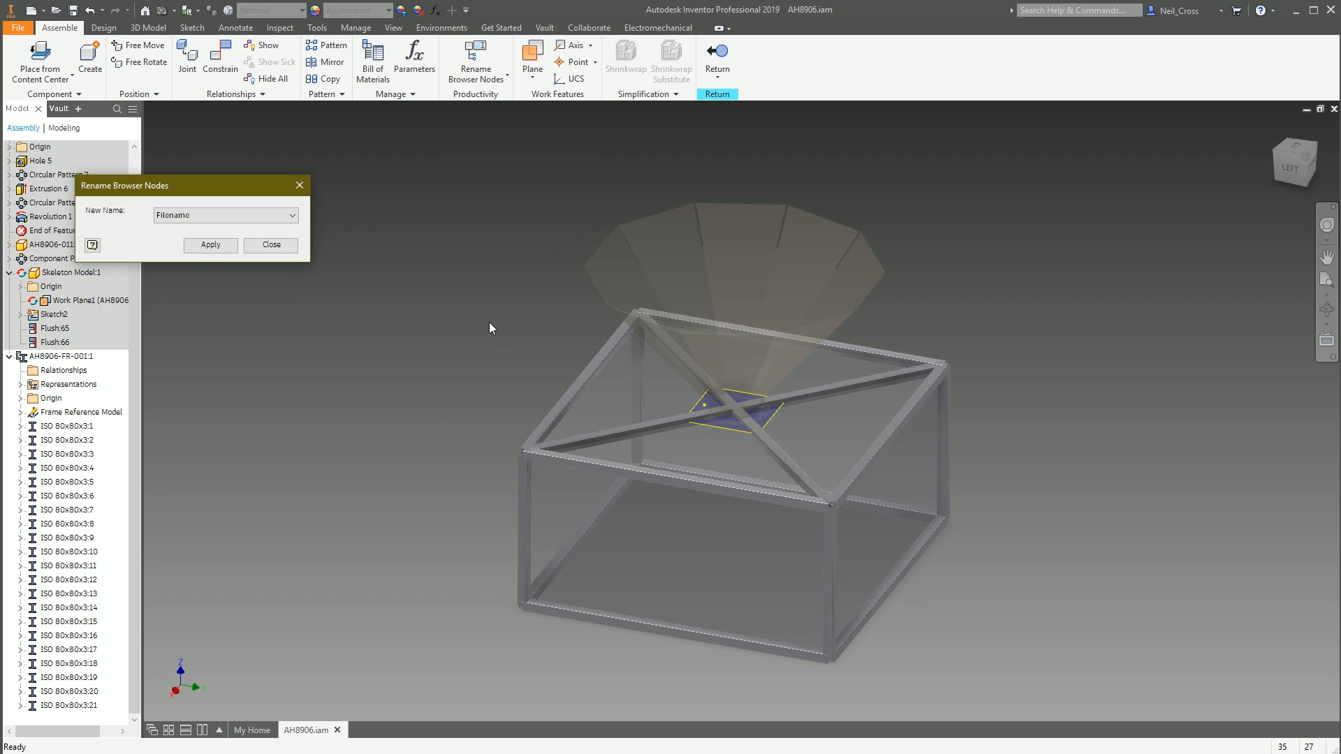
{"action": "left_click", "coordinate": [210, 244]}
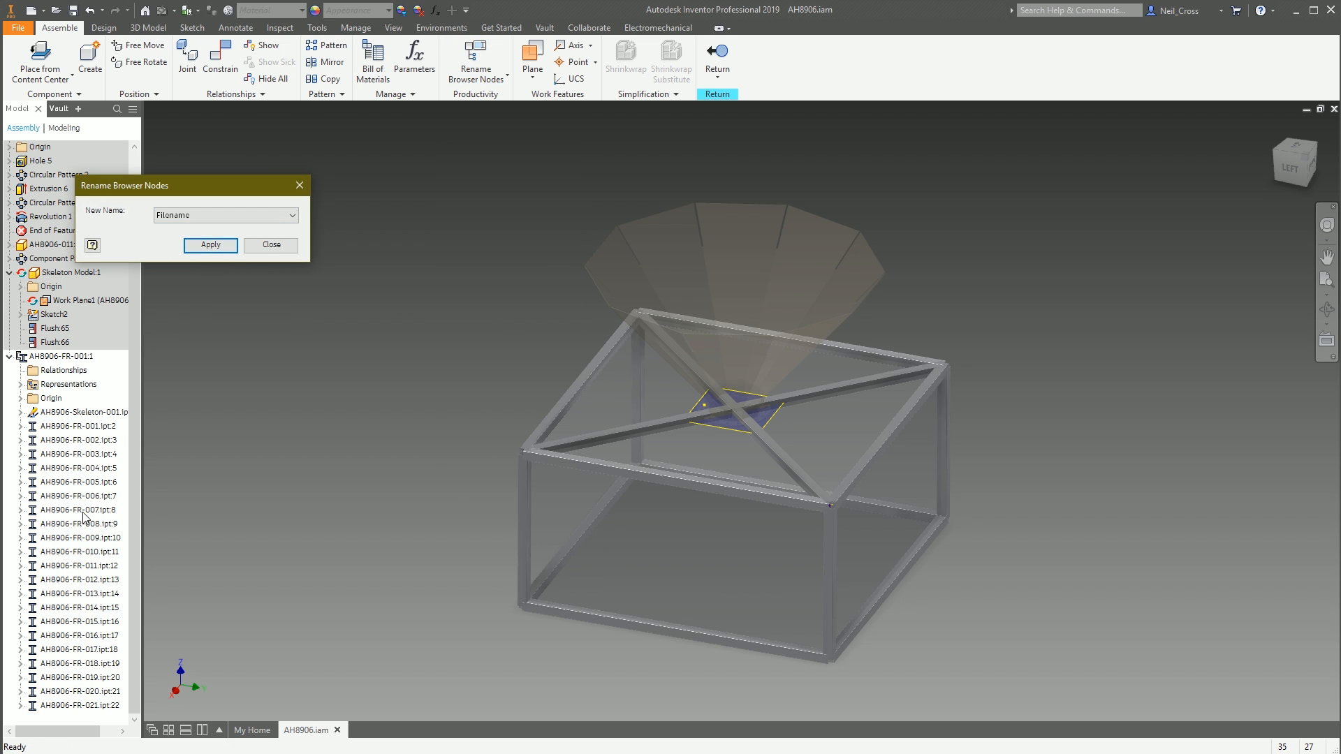
{"action": "left_click", "coordinate": [271, 245]}
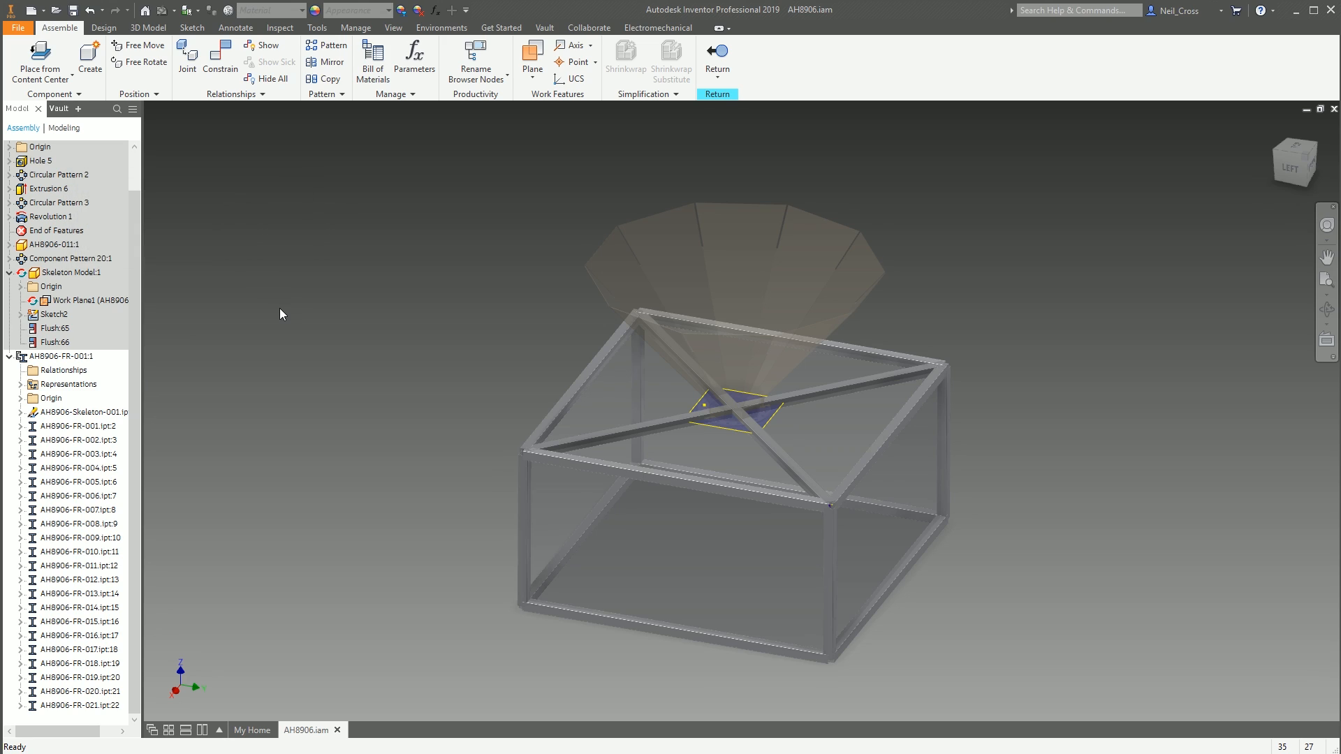
{"action": "left_click", "coordinate": [714, 71]}
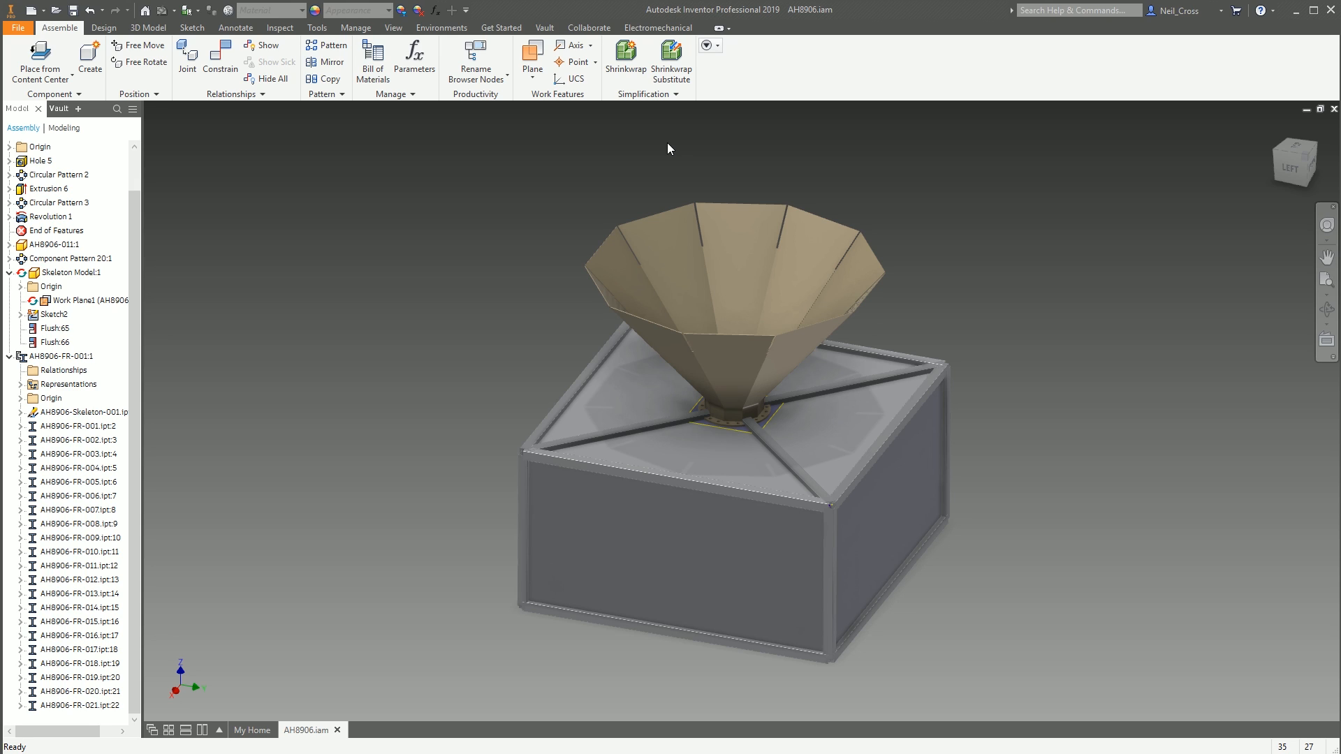
Edit the AH8906-FR-001 frame subassembly in place, review its default BOM structure options in Document Settings, and return to the main assembly.
{"action": "double_click", "coordinate": [60, 356]}
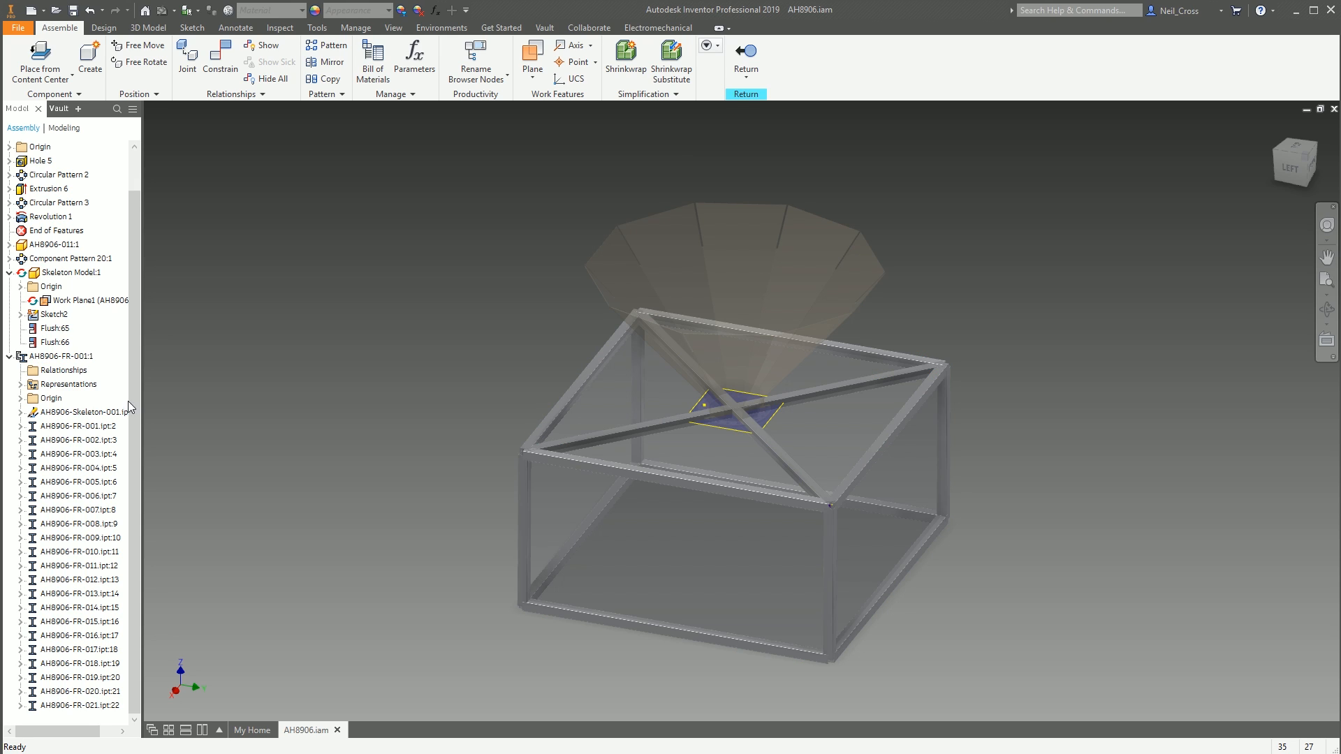
{"action": "left_click", "coordinate": [37, 361]}
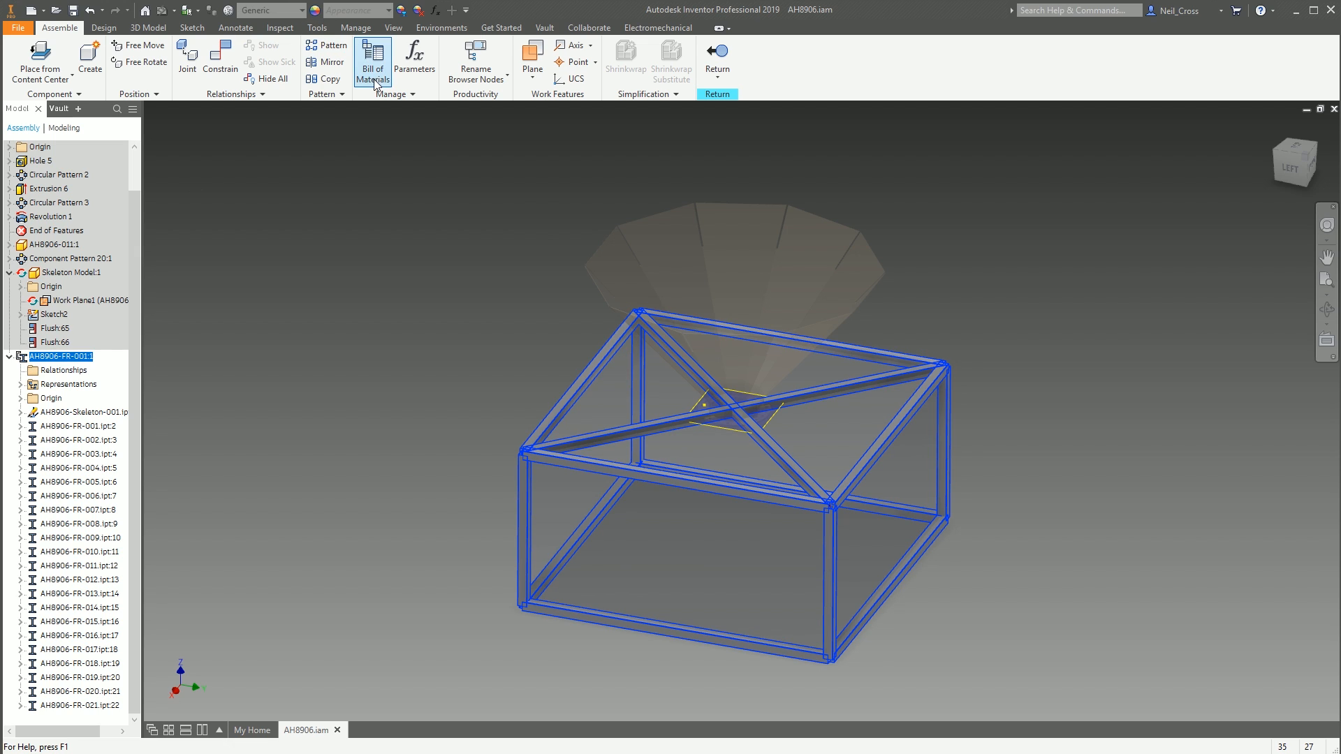
{"action": "left_click", "coordinate": [317, 27]}
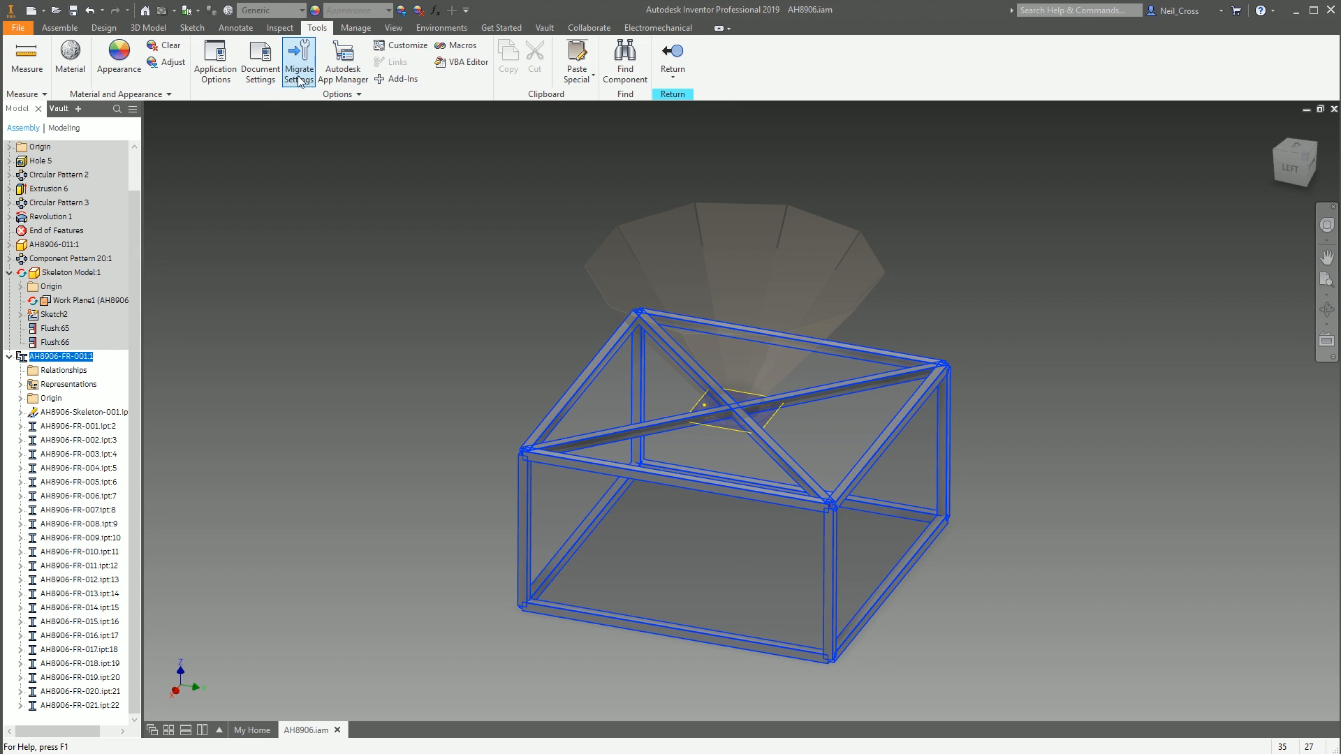
{"action": "left_click", "coordinate": [260, 62]}
{"action": "left_click", "coordinate": [688, 199]}
{"action": "left_click_drag", "start_coordinate": [649, 174], "coordinate": [450, 150]}
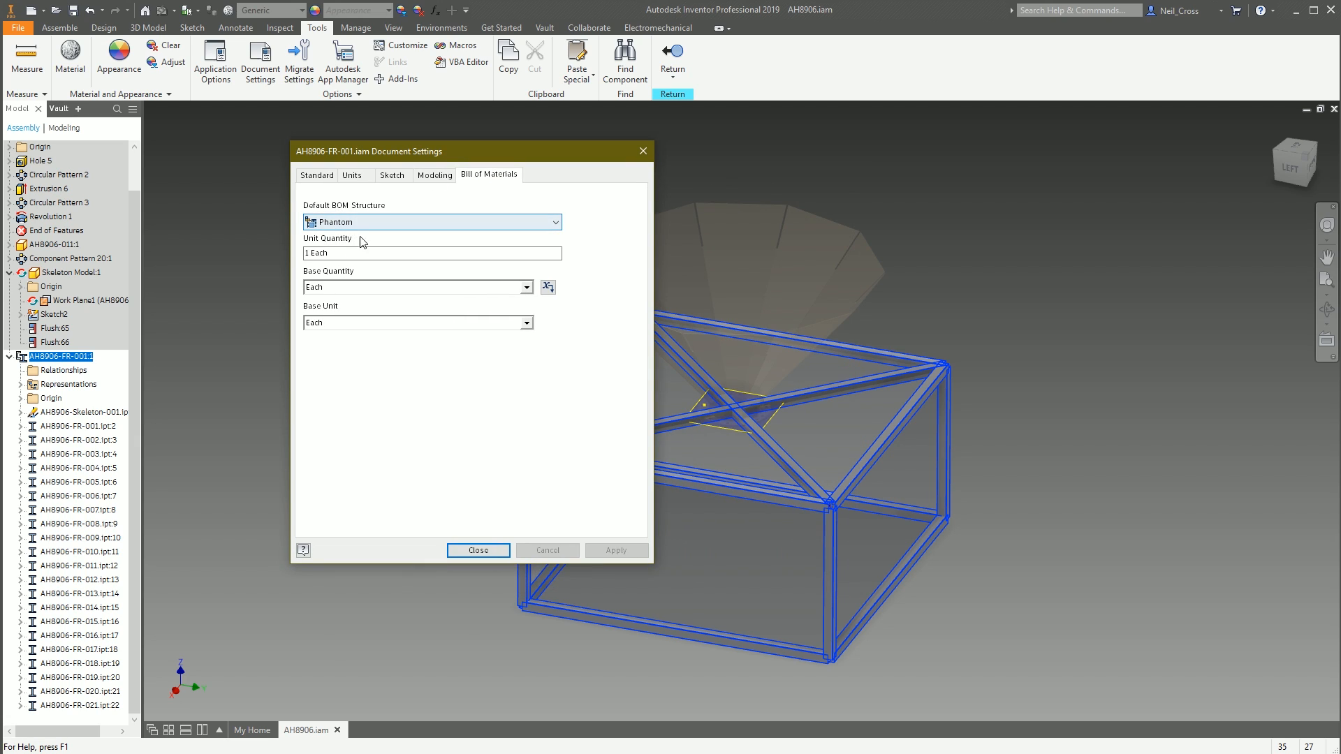
{"action": "left_click", "coordinate": [348, 222]}
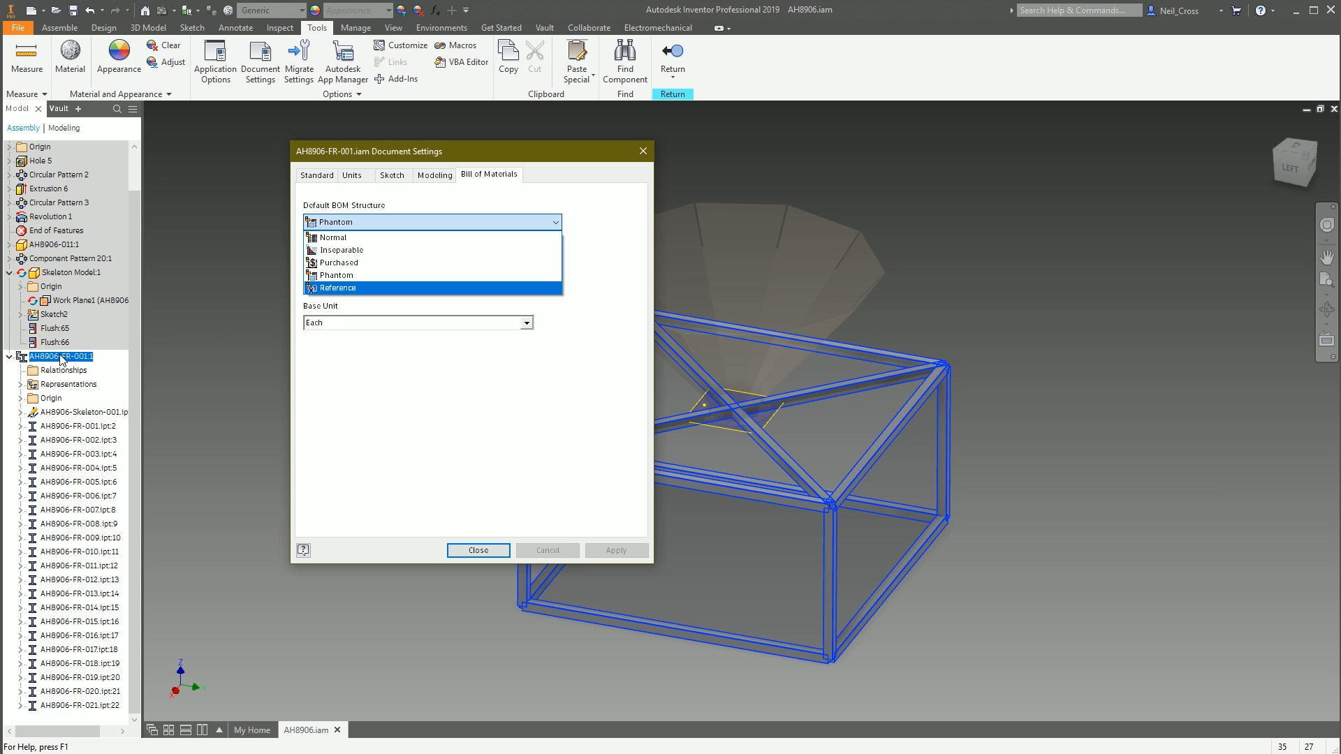
{"action": "left_click", "coordinate": [339, 280]}
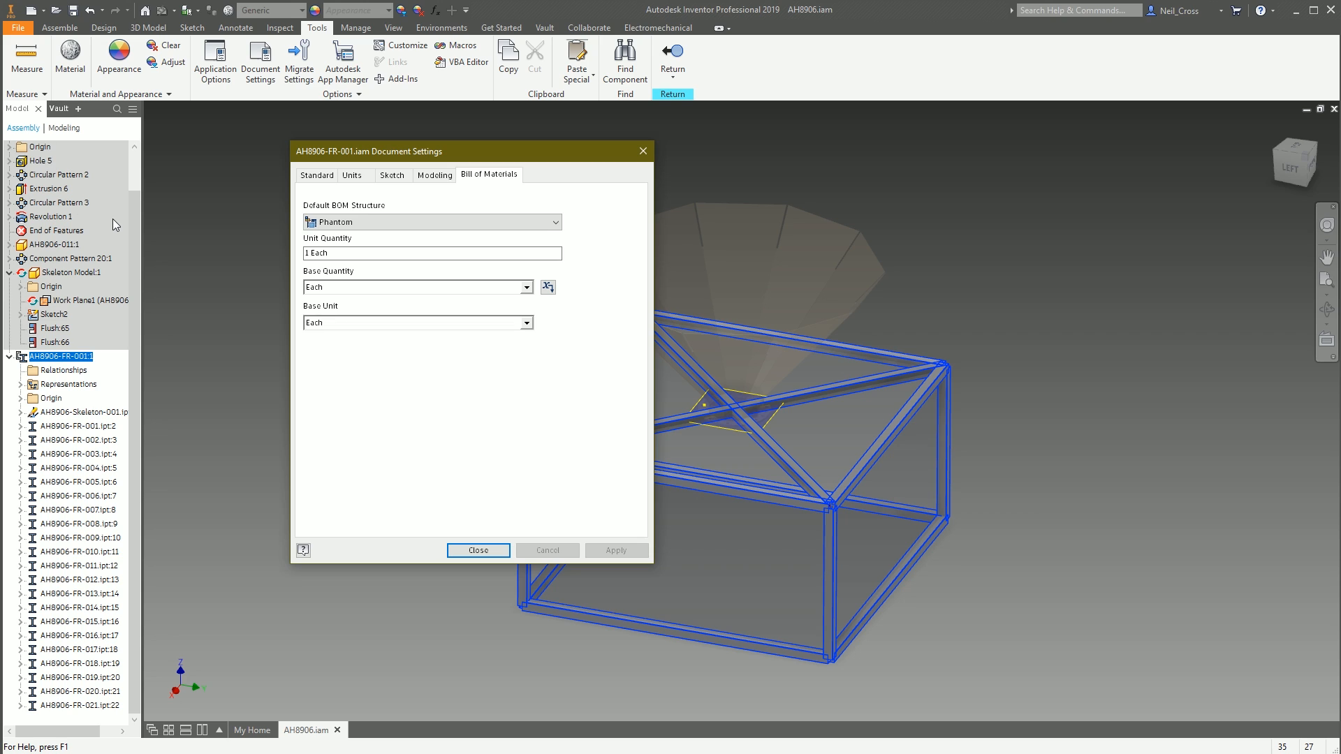
{"action": "left_click", "coordinate": [643, 153]}
{"action": "left_click", "coordinate": [673, 56]}
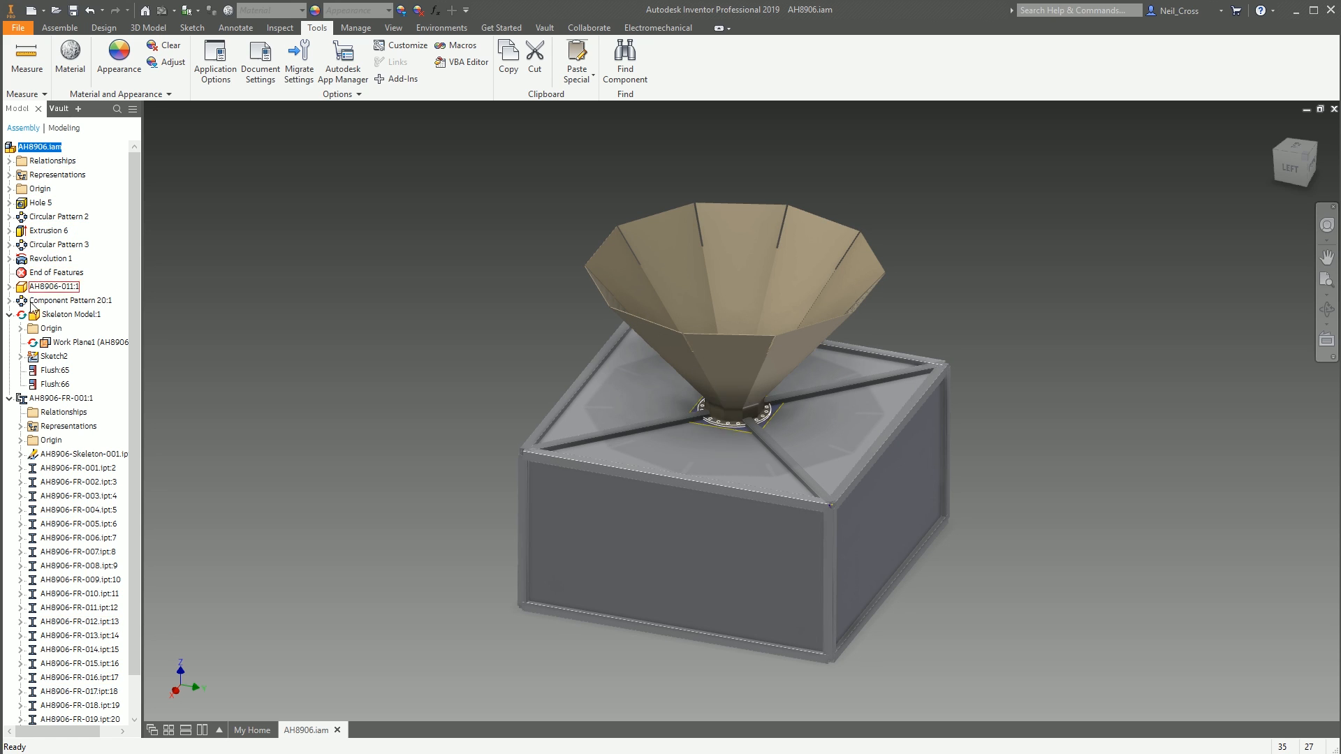
Open the AH8906-FR-001 frame subassembly separately, set its default BOM structure to Purchased, and select the frame back in the main assembly.
{"action": "right_click", "coordinate": [41, 402]}
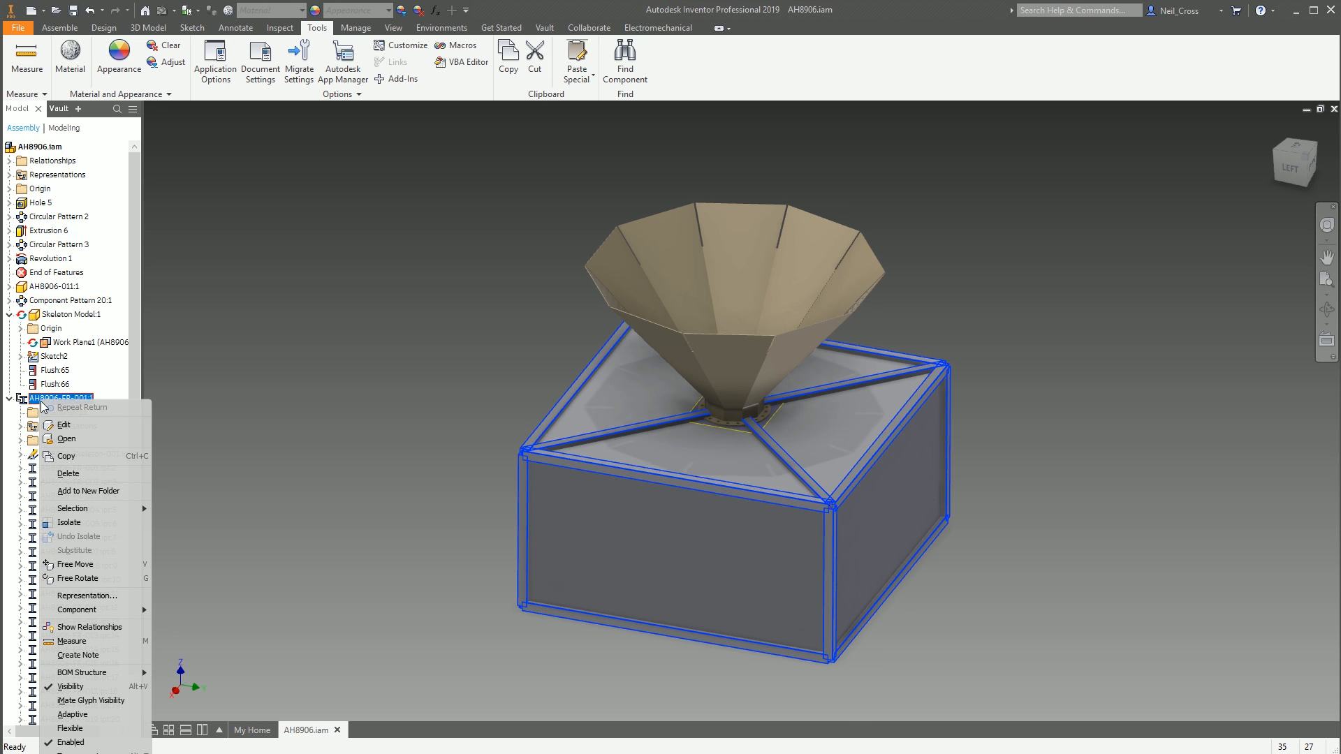
{"action": "left_click", "coordinate": [70, 440]}
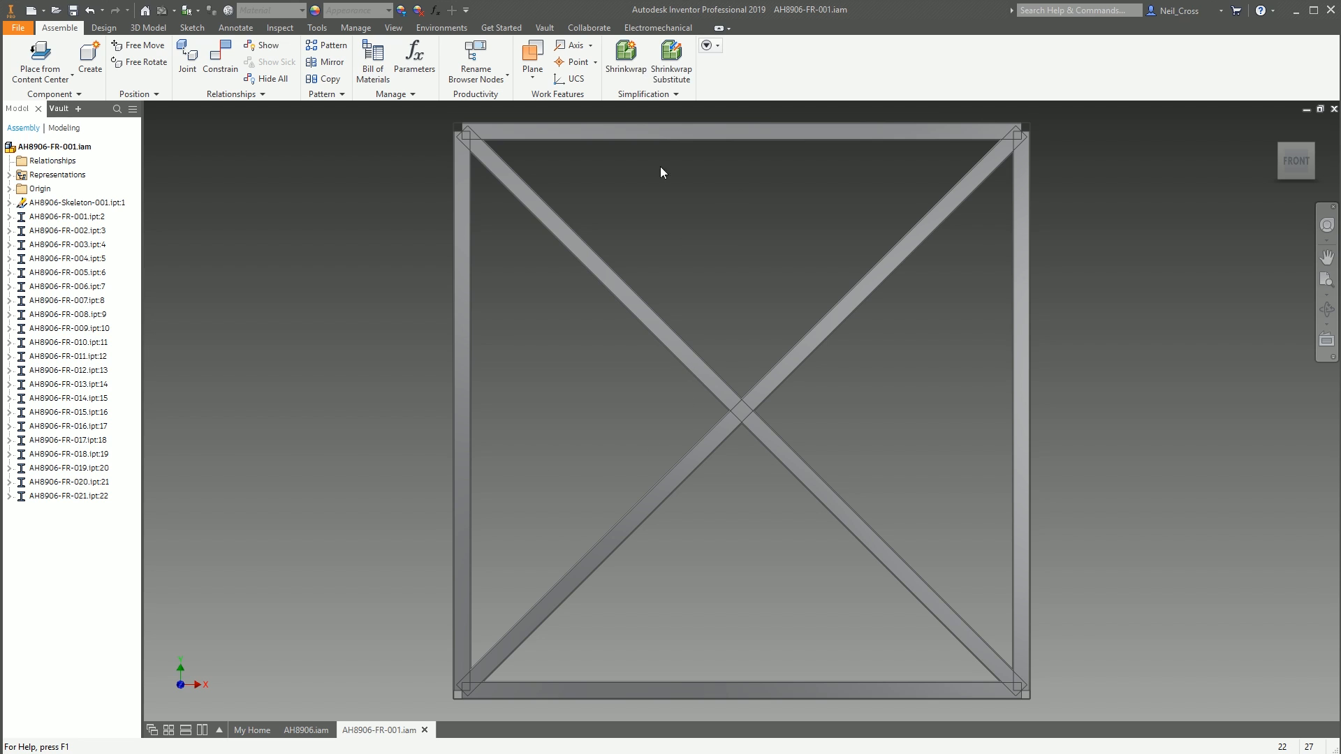
{"action": "middle_click_drag", "start_coordinate": [409, 366], "coordinate": [332, 432], "text": "shift"}
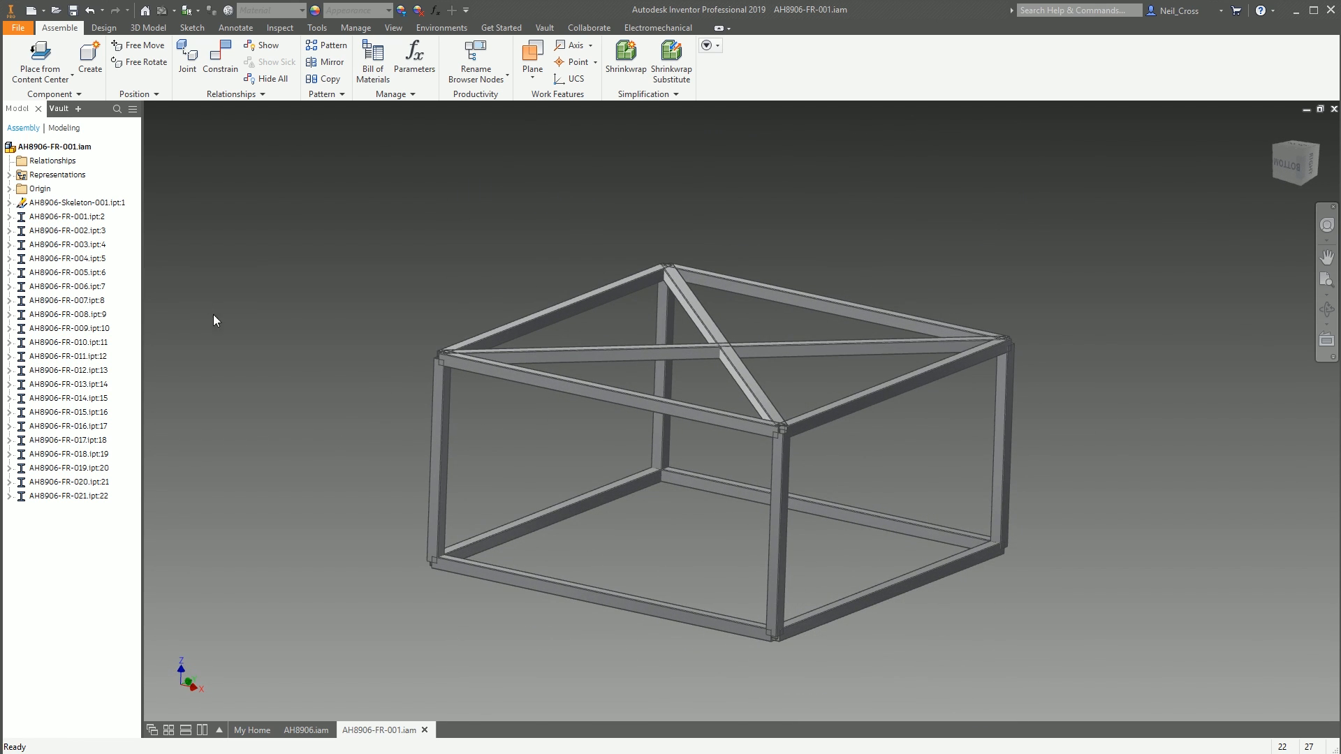
{"action": "left_click", "coordinate": [317, 27]}
{"action": "left_click", "coordinate": [271, 77]}
{"action": "left_click", "coordinate": [489, 174]}
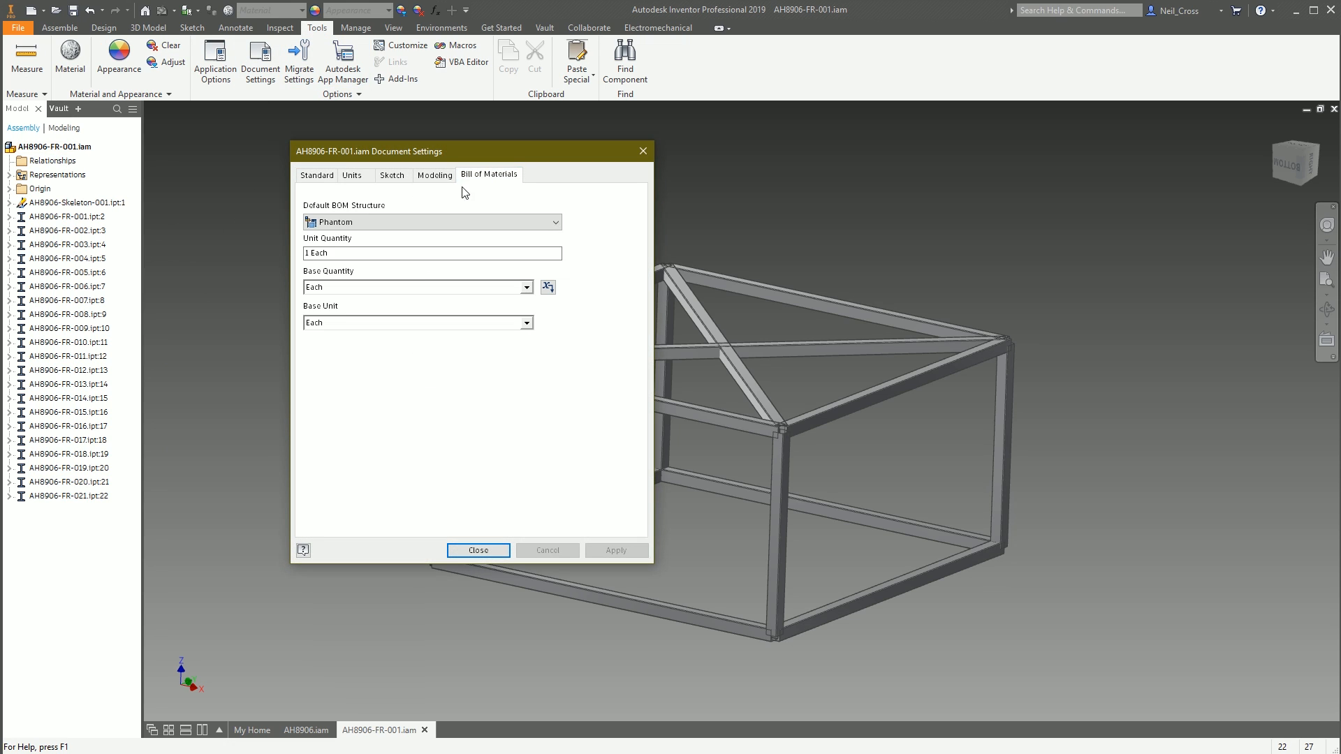
{"action": "left_click", "coordinate": [392, 222]}
{"action": "left_click", "coordinate": [336, 252]}
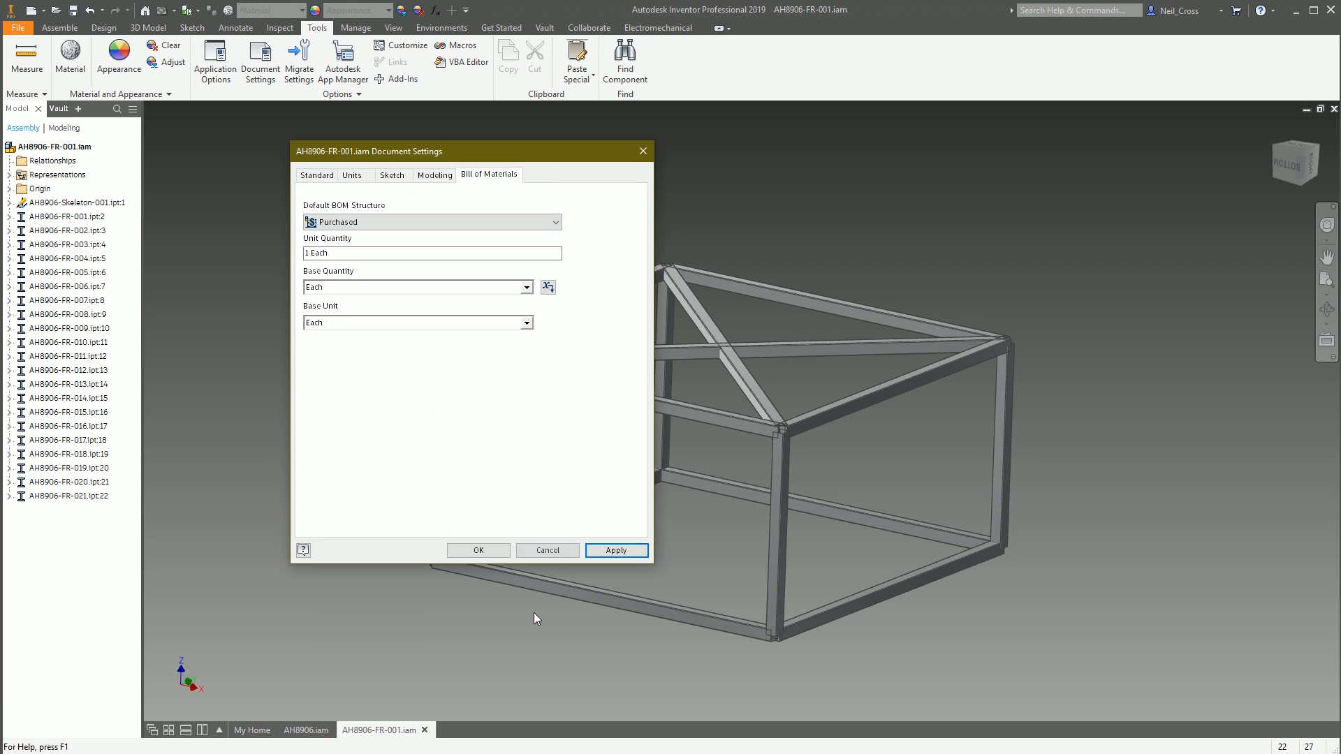
{"action": "left_click", "coordinate": [474, 550]}
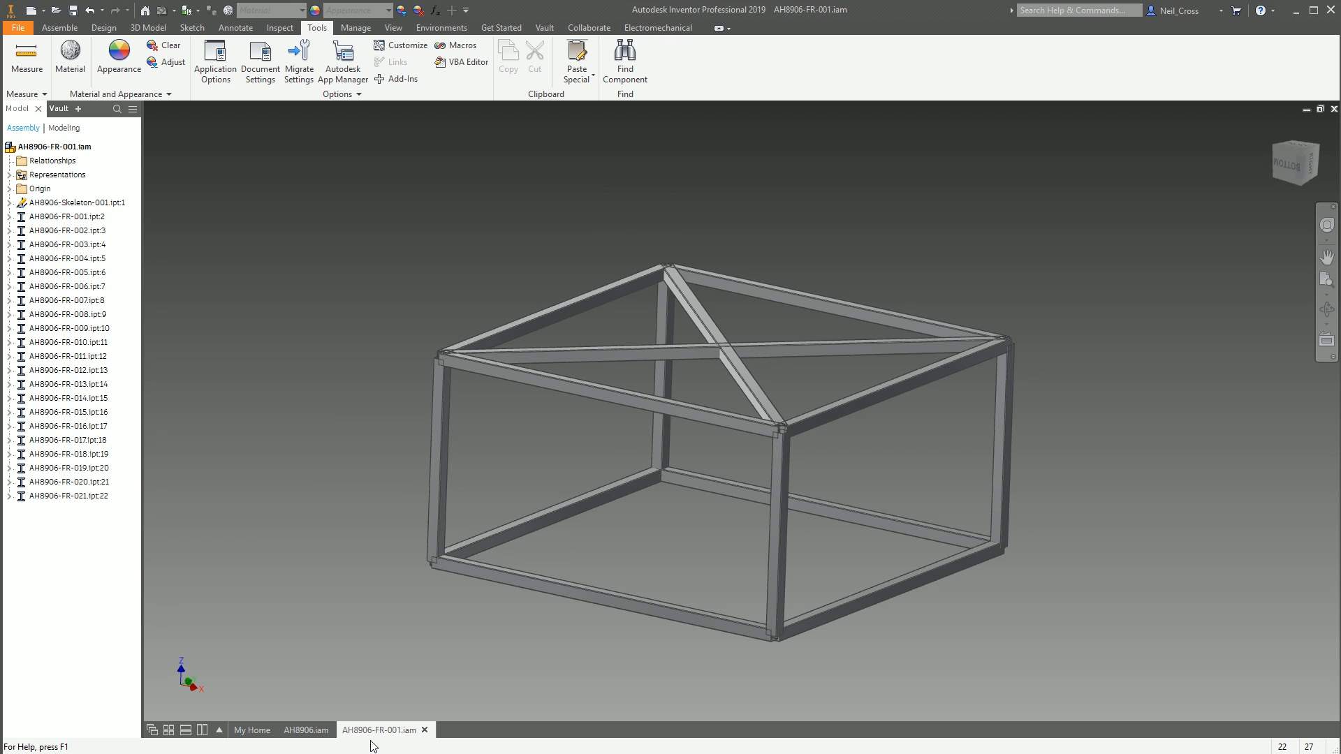
{"action": "left_click", "coordinate": [328, 731]}
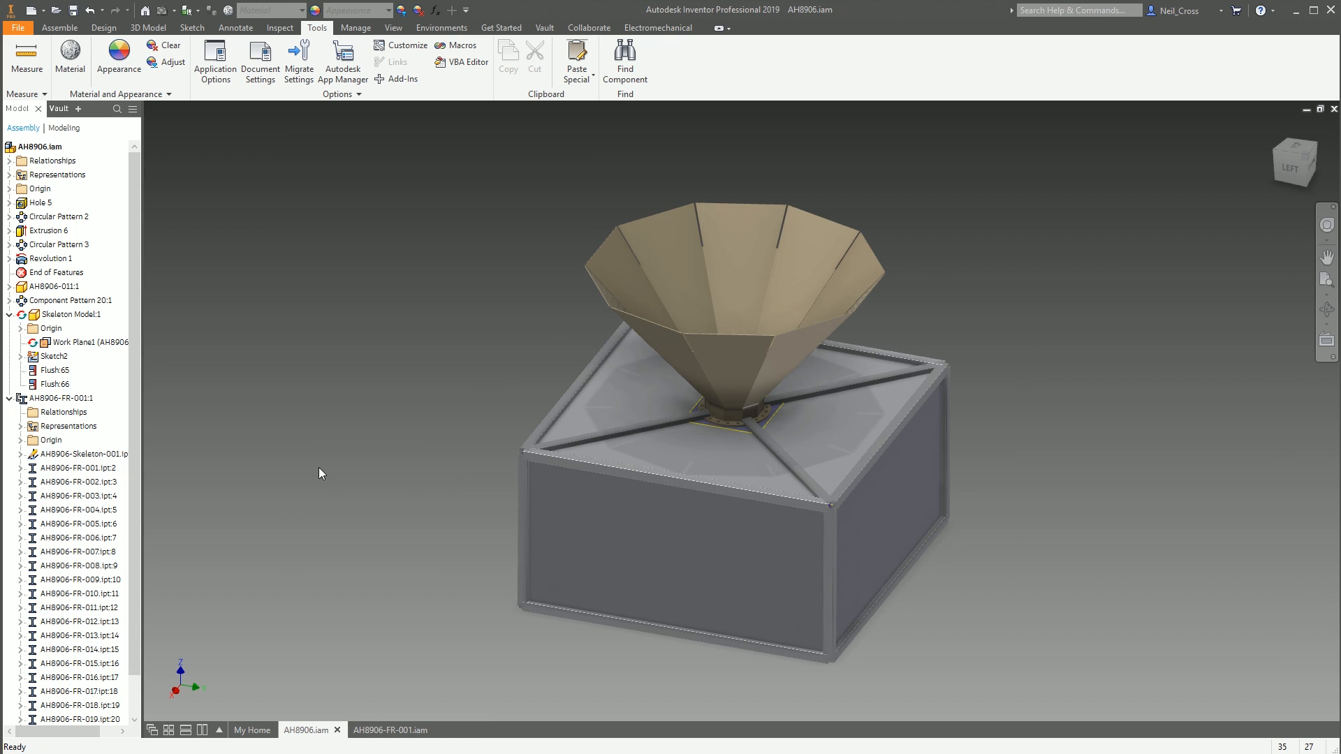
{"action": "left_click", "coordinate": [50, 402]}
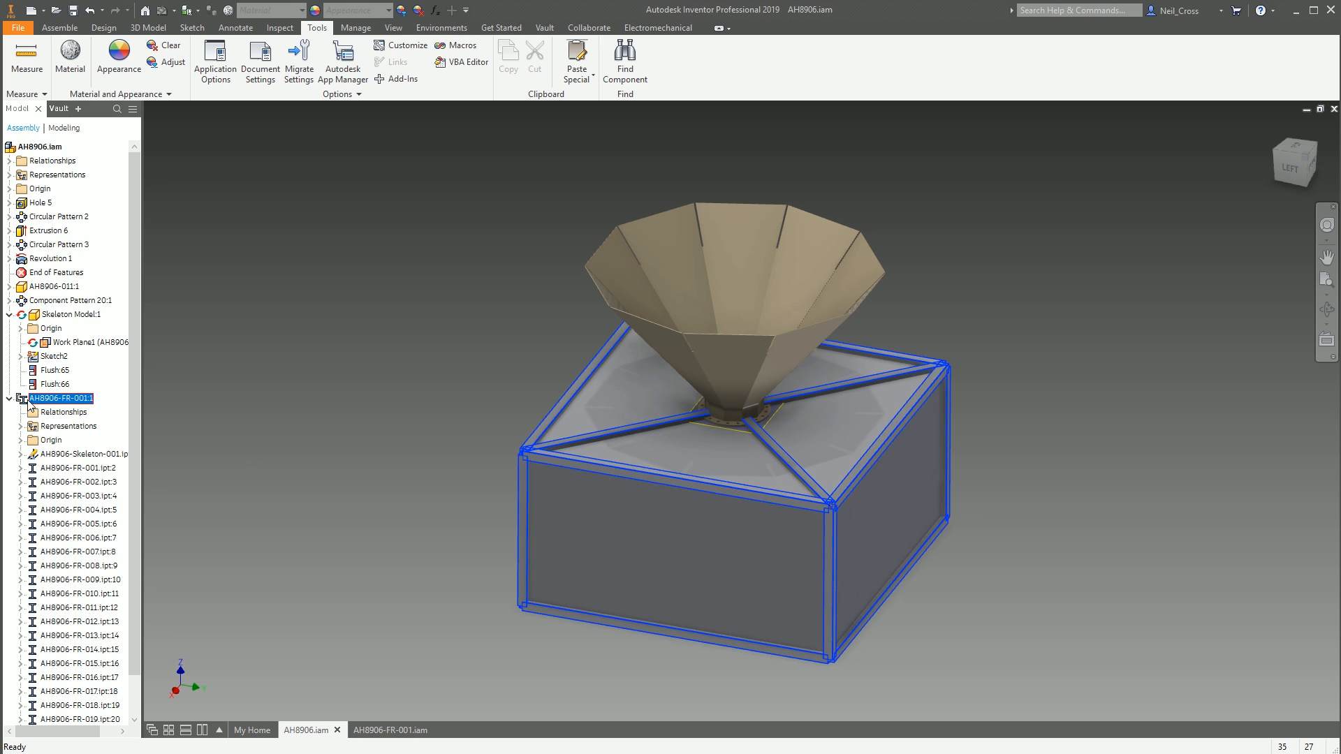